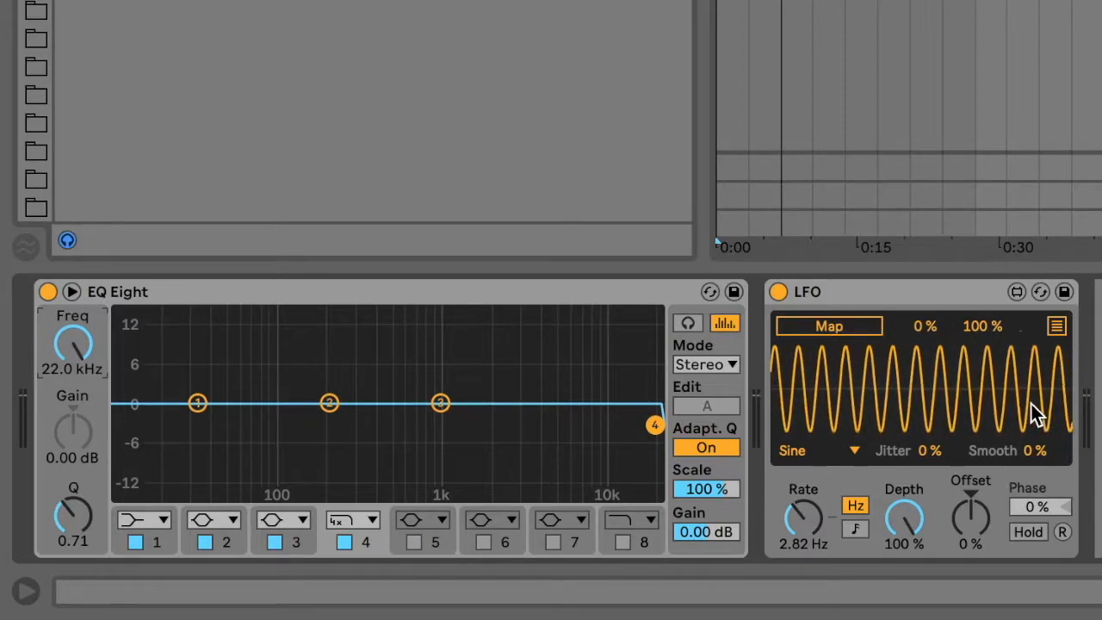
Map the LFO to the frequency of band 4 in EQ Eight.
left_click(854, 330)
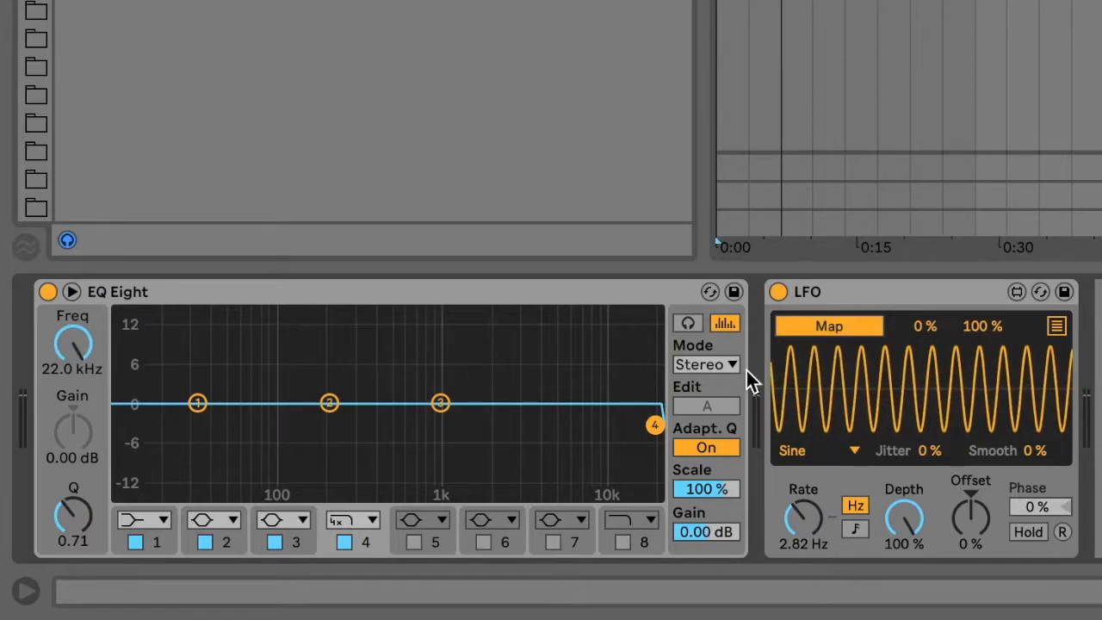
left_click(73, 347)
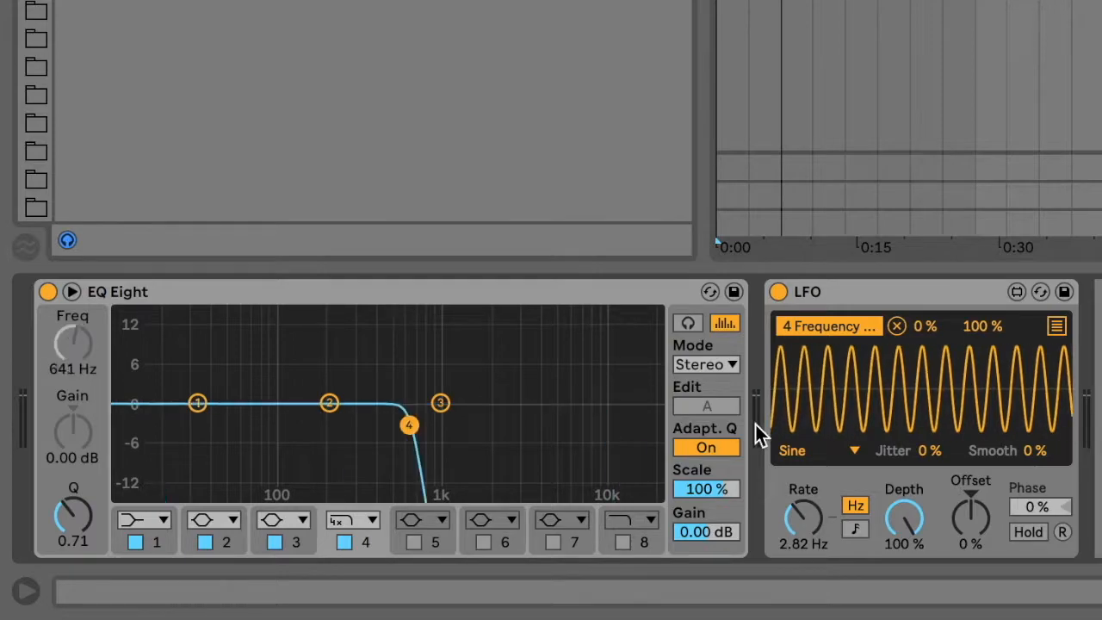
Sweep the LFO rate through about 1.49 Hz and 9.14 Hz, and end at 0.29 Hz.
mouse_move(816, 521)
left_mouse_down()
mouse_move(822, 546)
mouse_move(802, 512)
left_mouse_up()
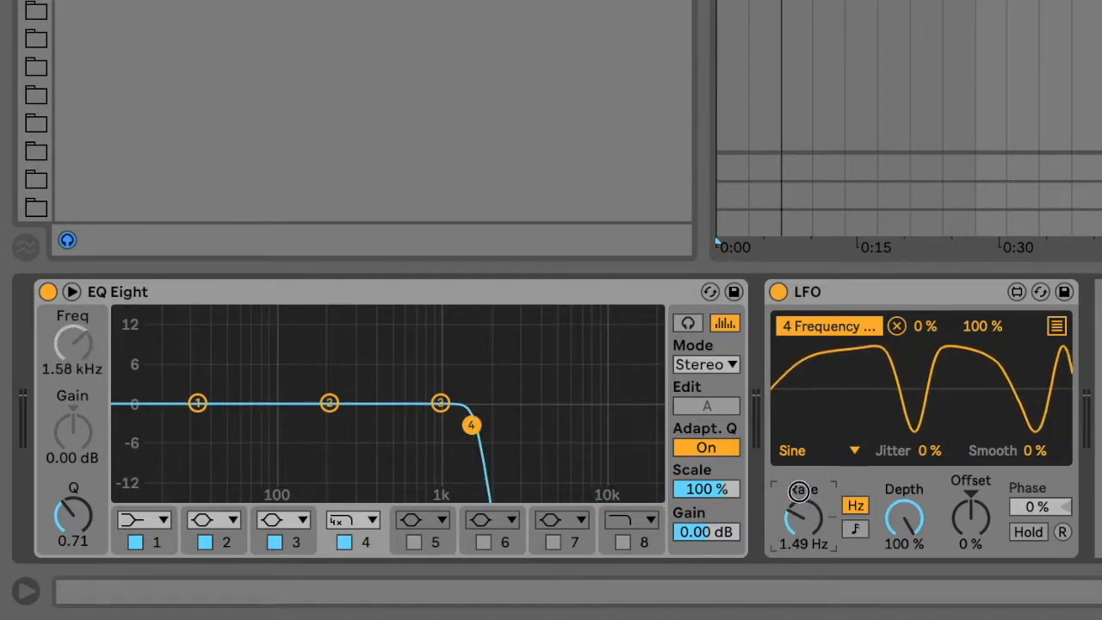
left_click_drag(800, 488, 785, 435)
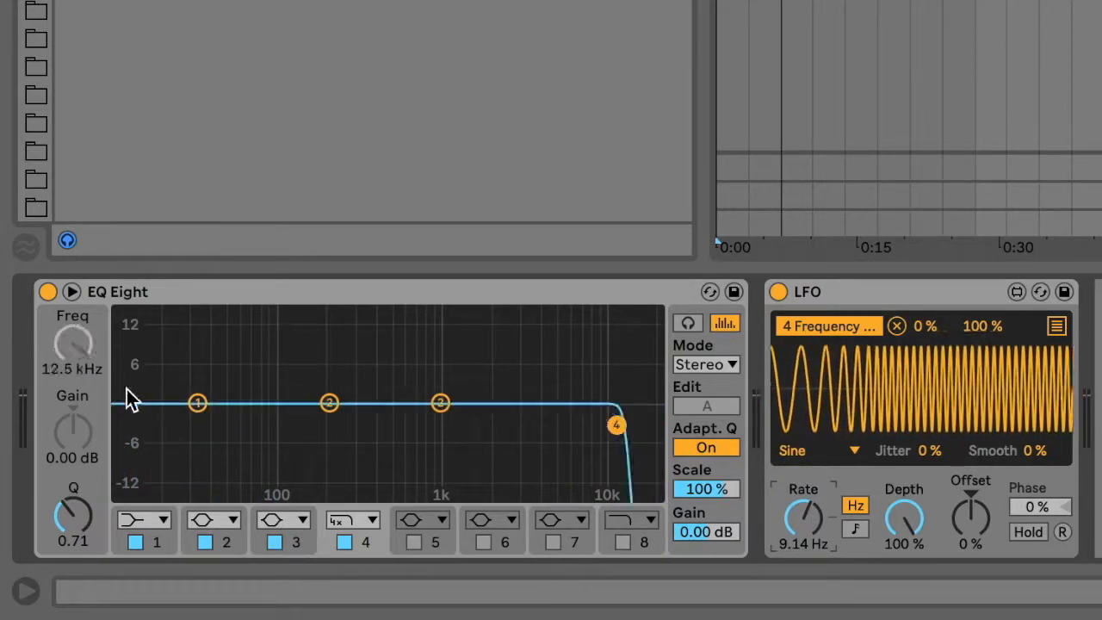
mouse_move(810, 521)
left_mouse_down()
mouse_move(809, 595)
mouse_move(807, 515)
left_mouse_up()
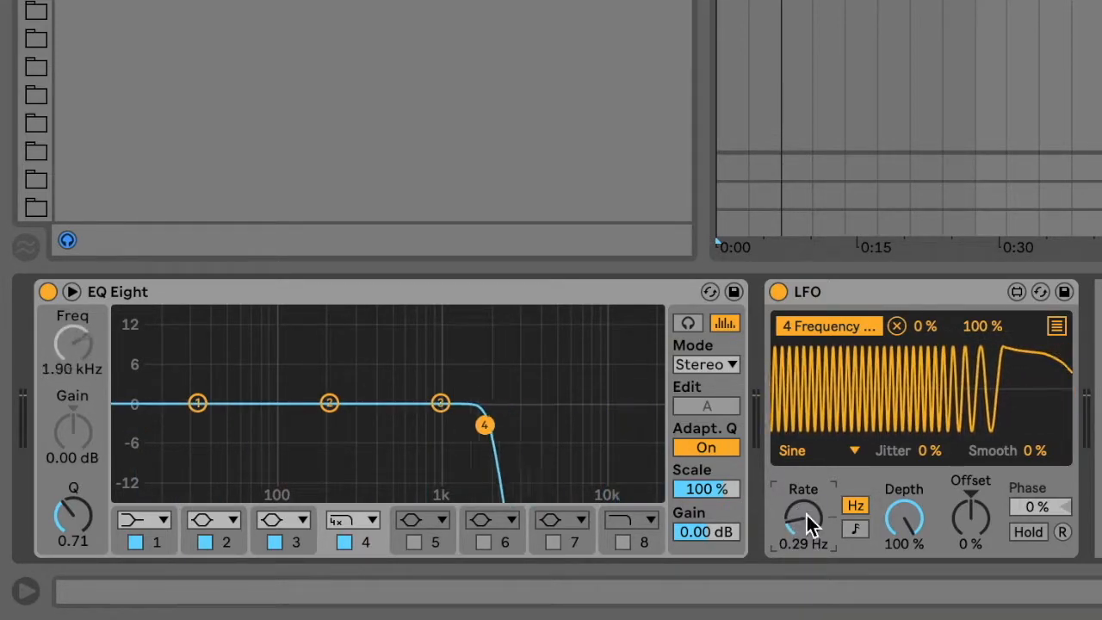
Try a tempo-synced LFO rate of 3/4 and return the rate to hertz.
left_click(860, 530)
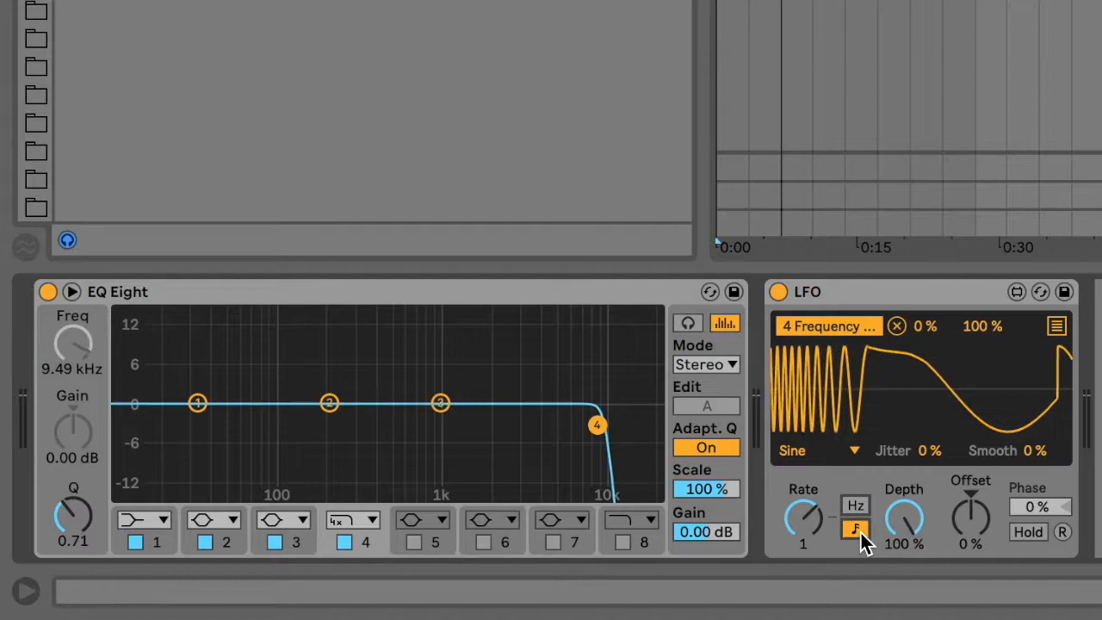
left_click_drag(806, 522, 806, 531)
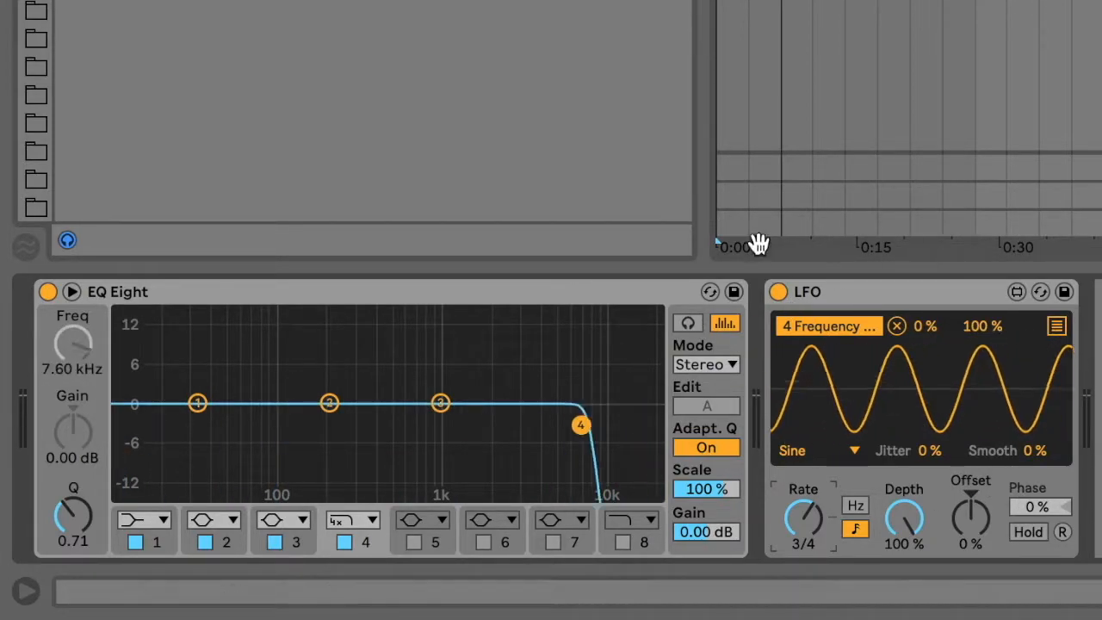
left_click(857, 507)
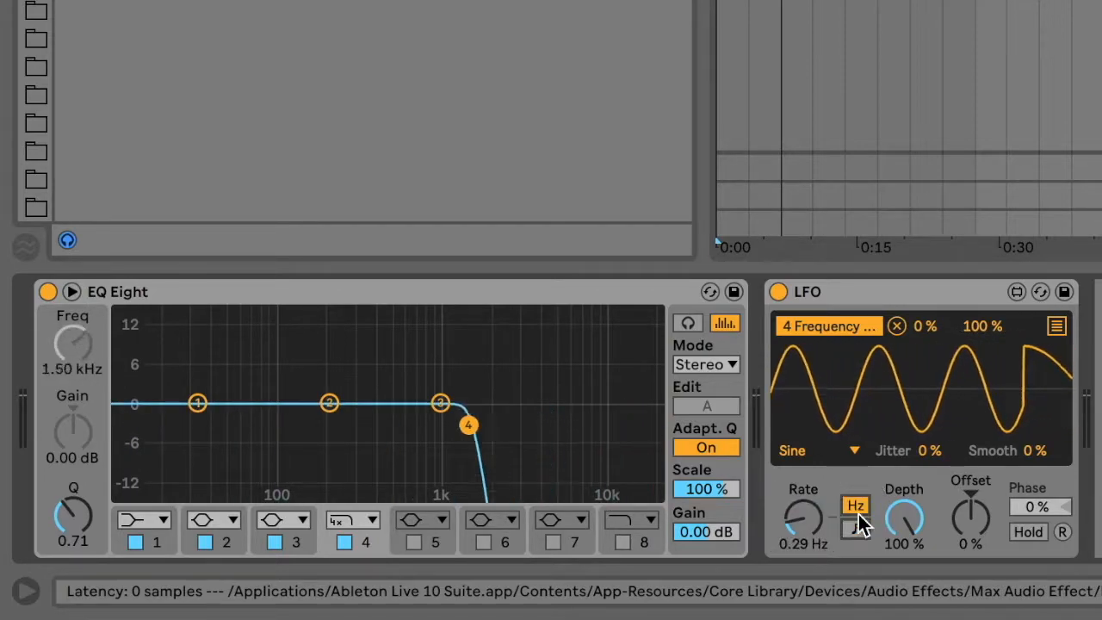
Slow the LFO rate to 0.19 Hz, raise it to 2.23 Hz, and audition the modulated filter.
mouse_move(782, 506)
left_mouse_down()
mouse_move(791, 476)
mouse_move(782, 451)
mouse_move(785, 548)
mouse_move(781, 523)
mouse_move(800, 517)
left_mouse_up()
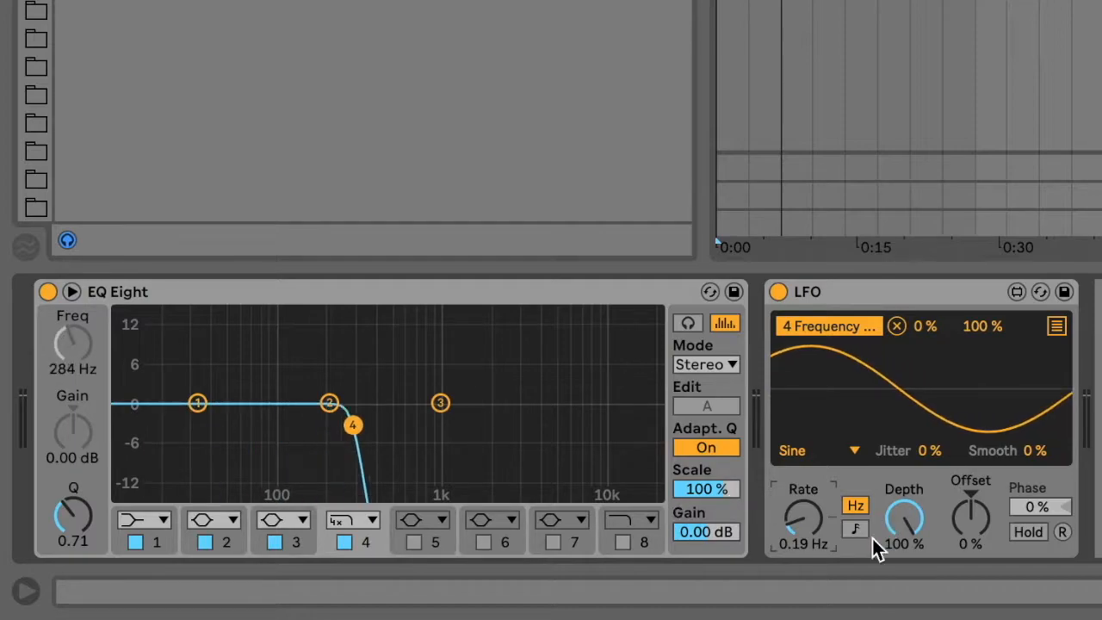
mouse_move(798, 517)
left_mouse_down()
mouse_move(806, 493)
mouse_move(803, 527)
left_mouse_up()
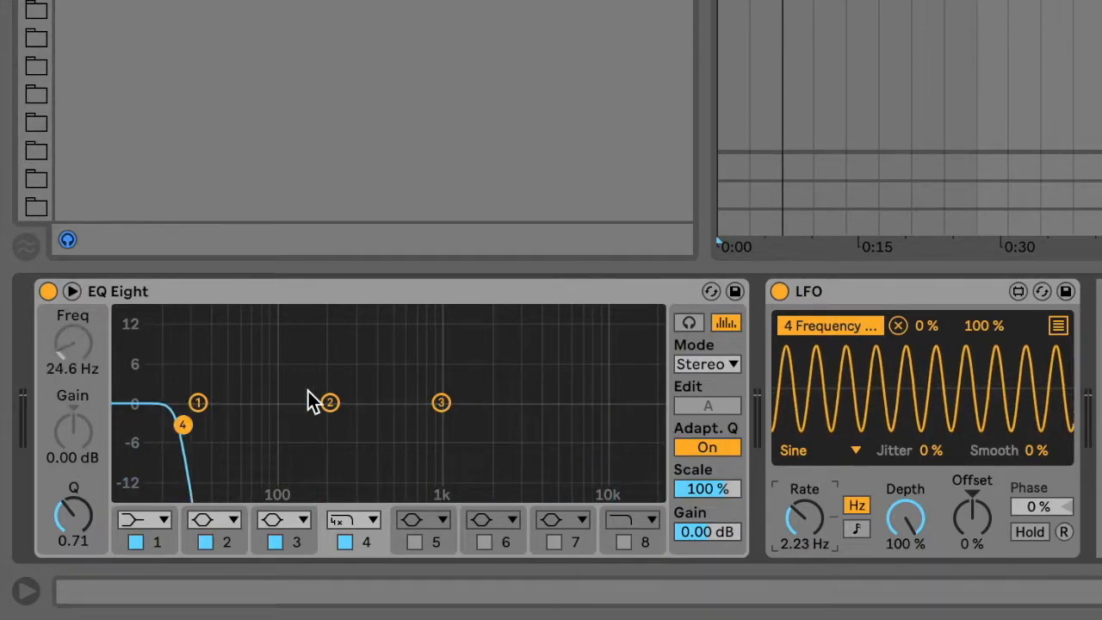
key("space")
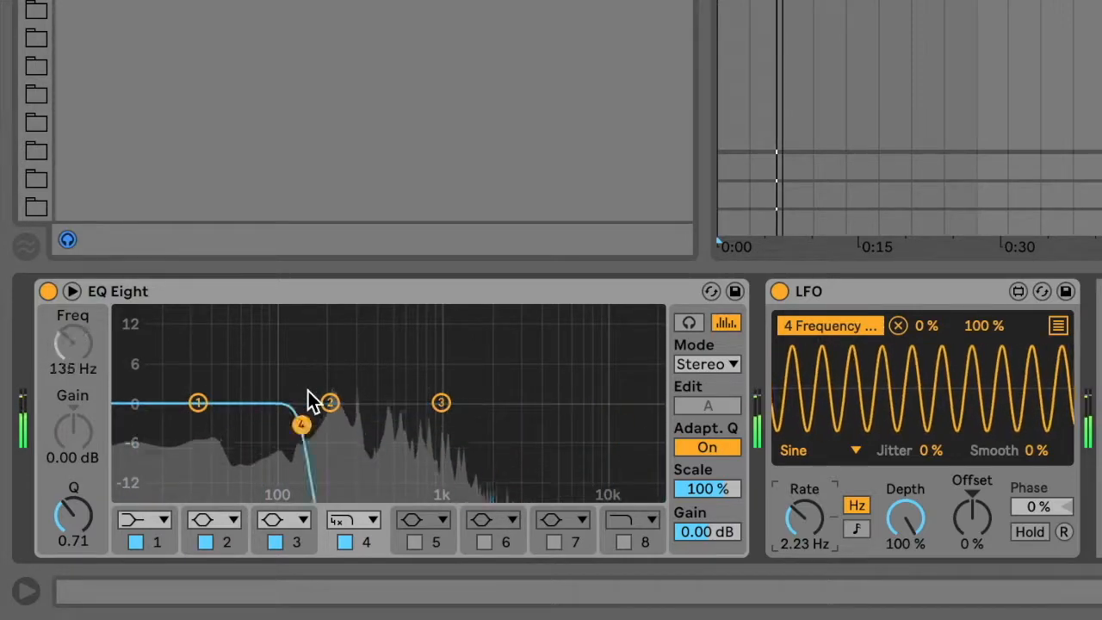
key("space")
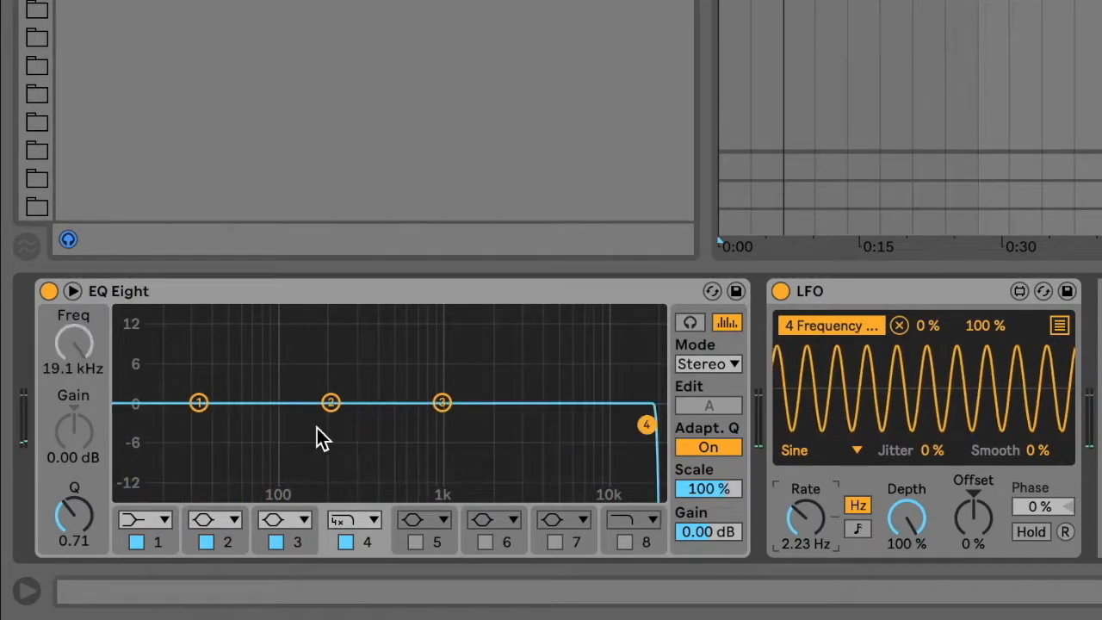
Reduce the LFO depth to 29.1 % and audition the narrower filter movement.
mouse_move(911, 530)
left_mouse_down()
mouse_move(913, 548)
mouse_move(902, 535)
left_mouse_up()
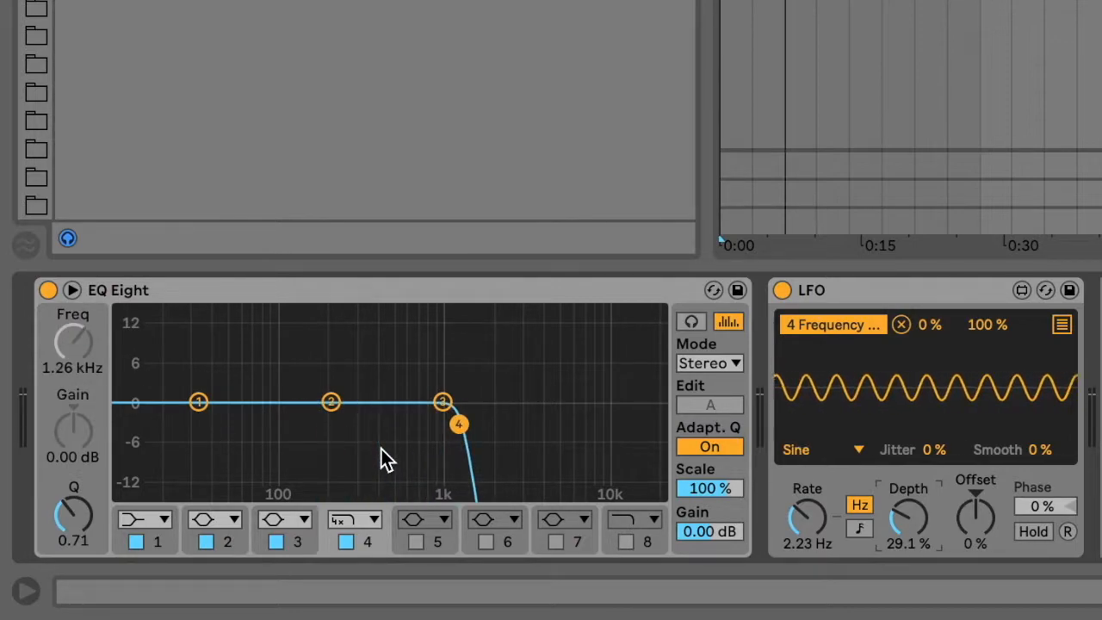
key("space")
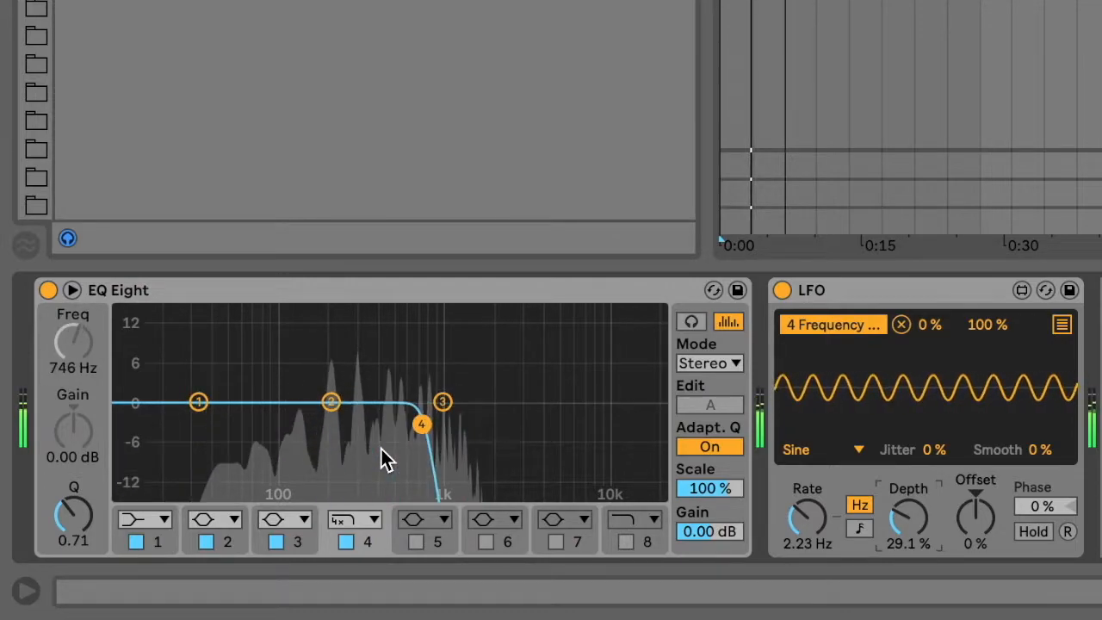
key("space")
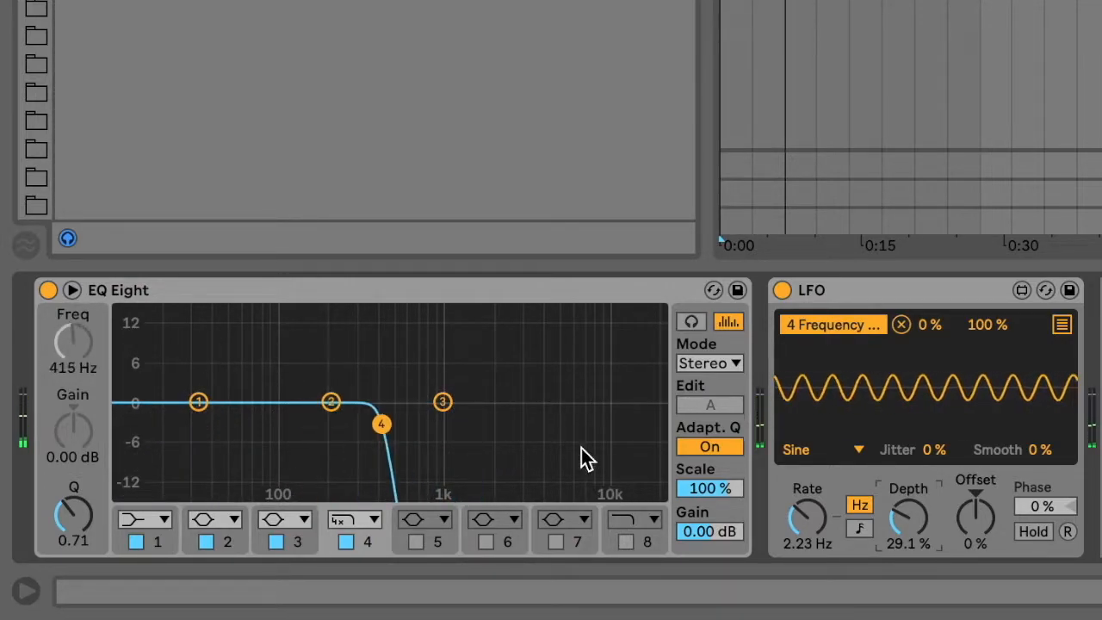
Adjust the LFO to an offset of 74 %, a depth of 38.6 % and a rate of 0.93 Hz.
left_click(985, 529)
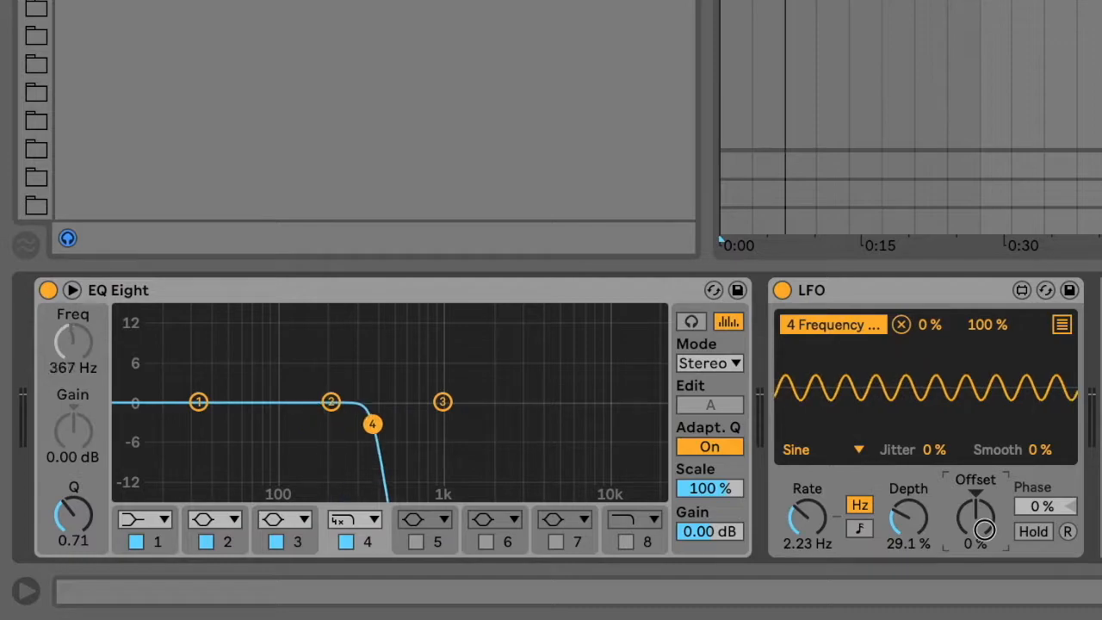
mouse_move(985, 521)
left_mouse_down()
mouse_move(988, 475)
mouse_move(974, 523)
left_mouse_up()
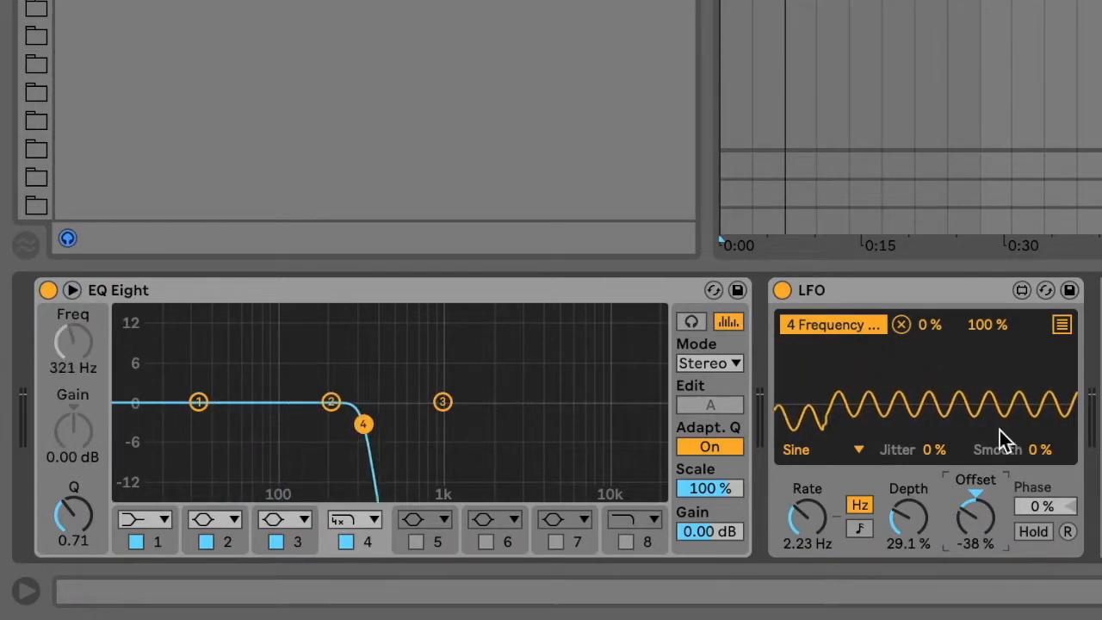
left_click_drag(976, 517, 974, 441)
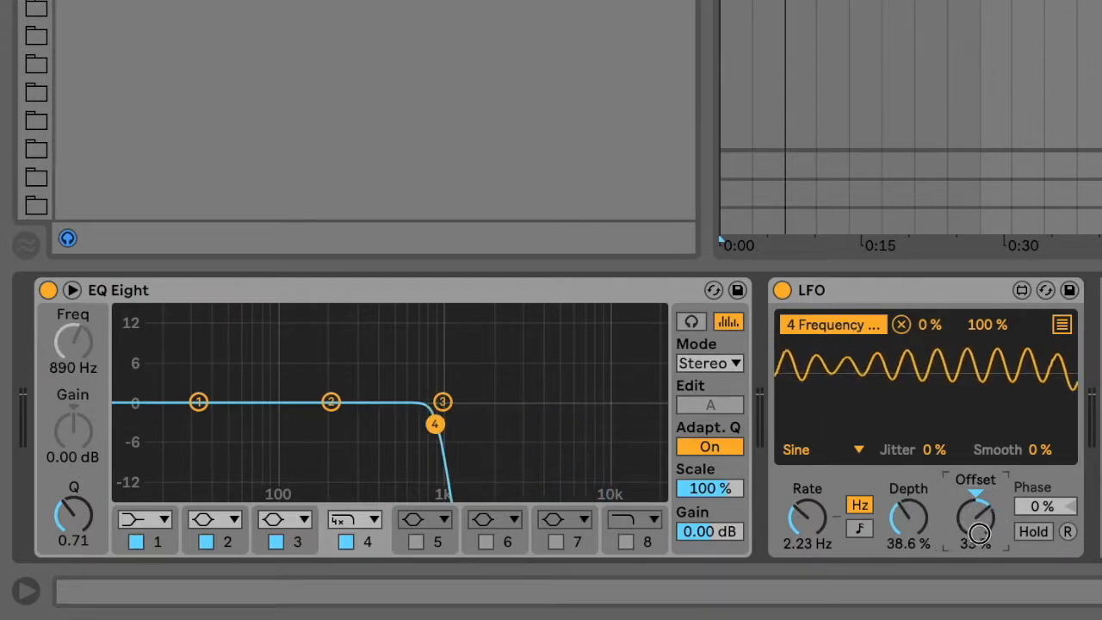
left_click(790, 523)
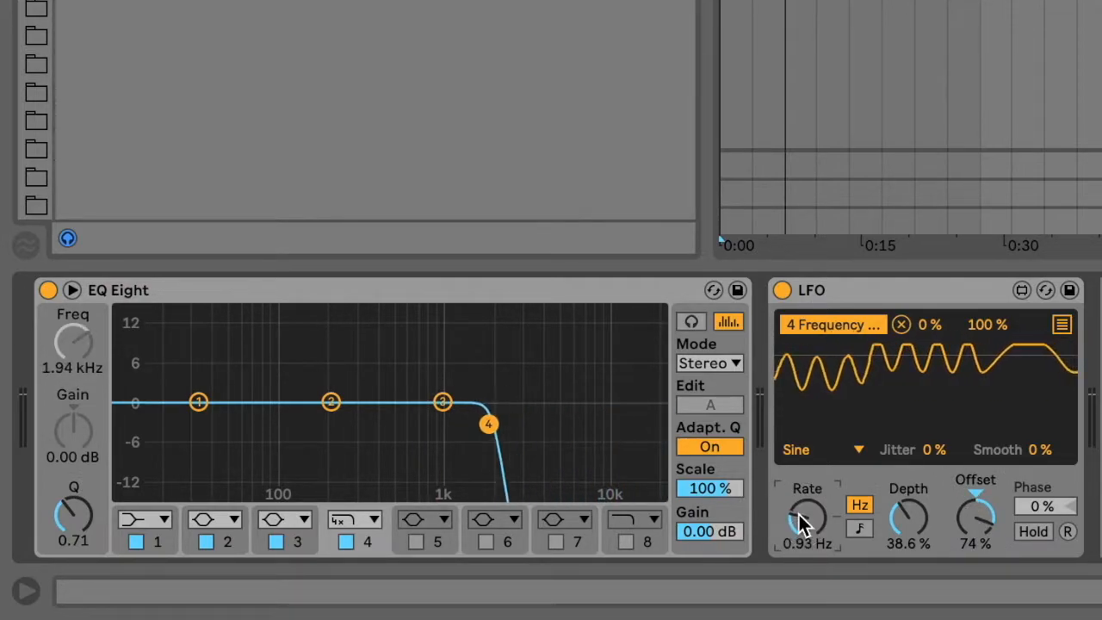
Play the track while adjusting the LFO to a 6.43 Hz rate, 18.1 % depth and 5 % offset.
key("space")
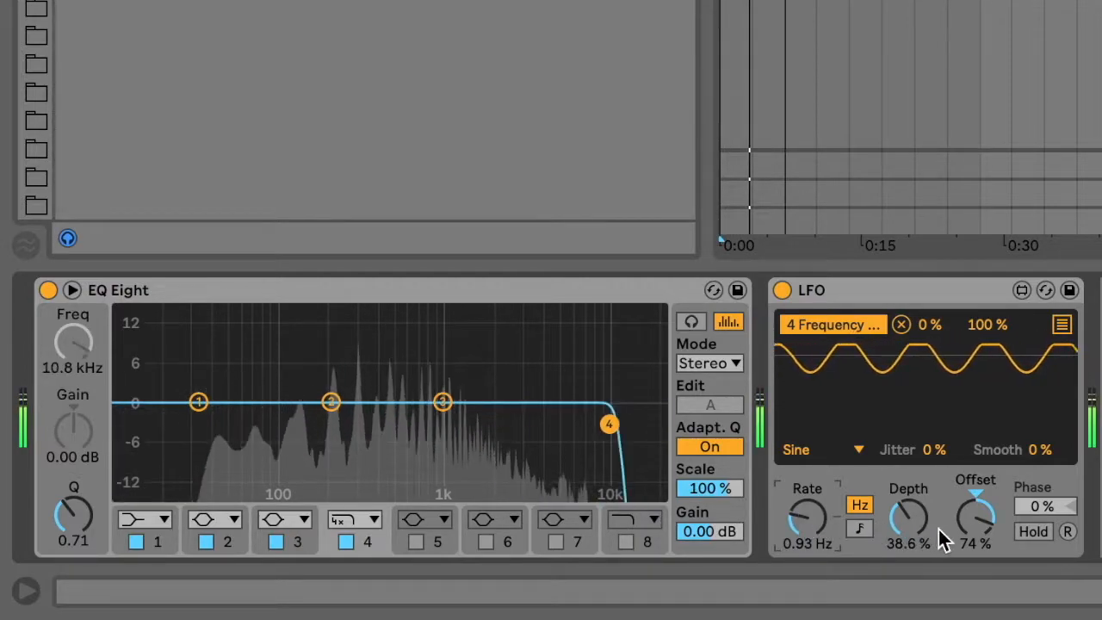
mouse_move(918, 539)
left_mouse_down()
mouse_move(912, 505)
mouse_move(915, 531)
left_mouse_up()
left_click_drag(978, 507, 988, 529)
mouse_move(815, 525)
left_mouse_down()
mouse_move(787, 443)
mouse_move(810, 479)
mouse_move(809, 505)
left_mouse_up()
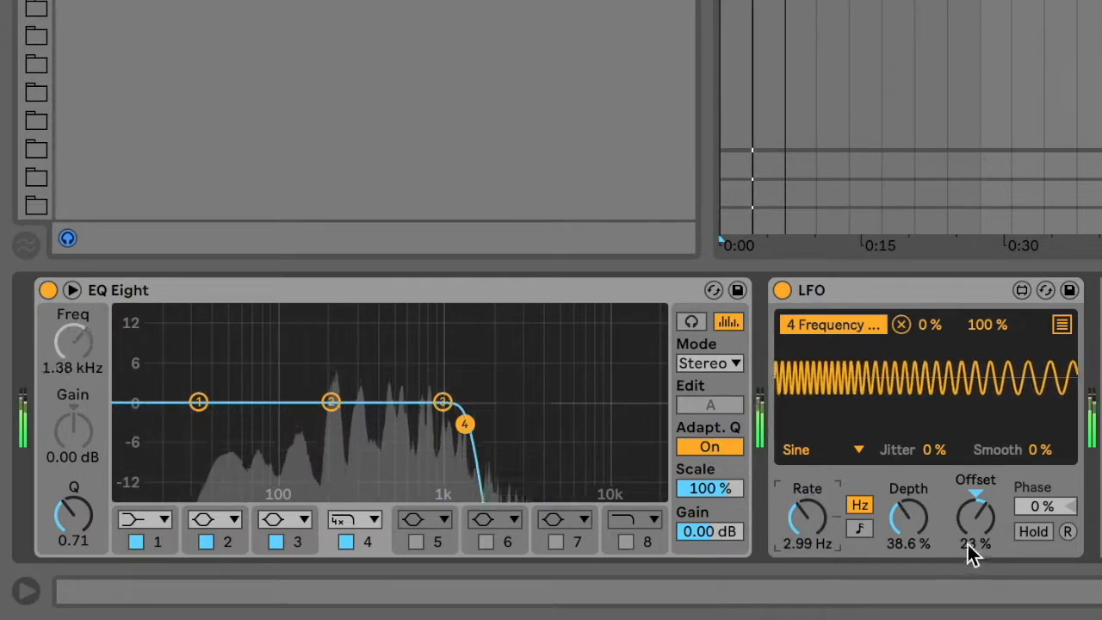
left_click_drag(901, 546, 977, 553)
mouse_move(823, 527)
left_mouse_down()
mouse_move(823, 551)
mouse_move(824, 509)
mouse_move(824, 518)
left_mouse_up()
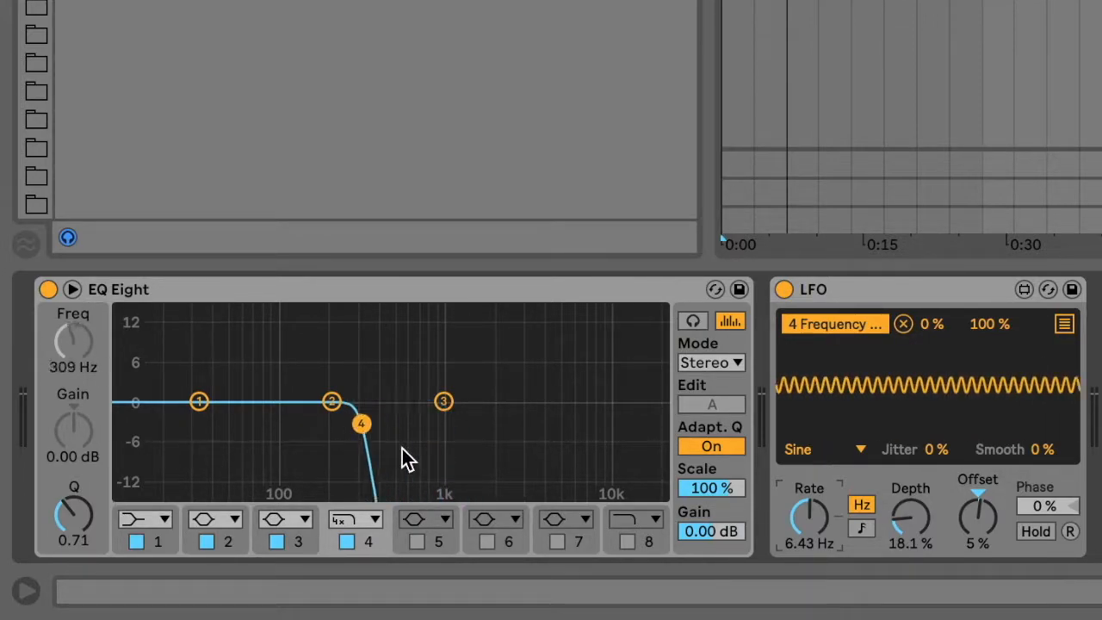
Switch the LFO waveform to Random with the depth at 66.1 % and the rate at 2.51 Hz.
left_click_drag(808, 521, 821, 455)
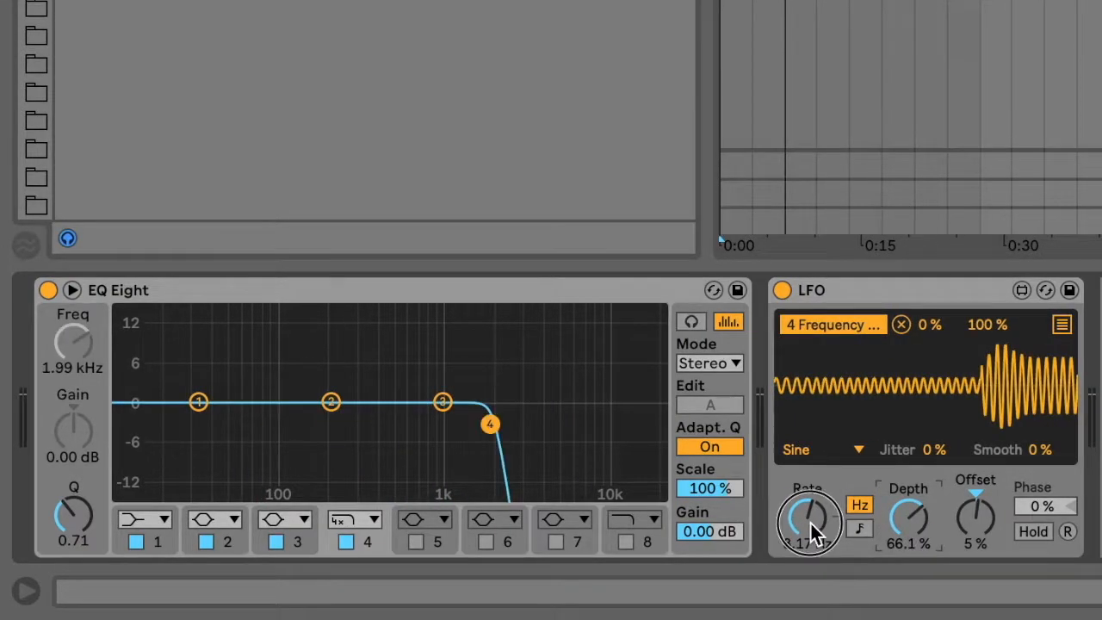
left_click_drag(810, 521, 811, 507)
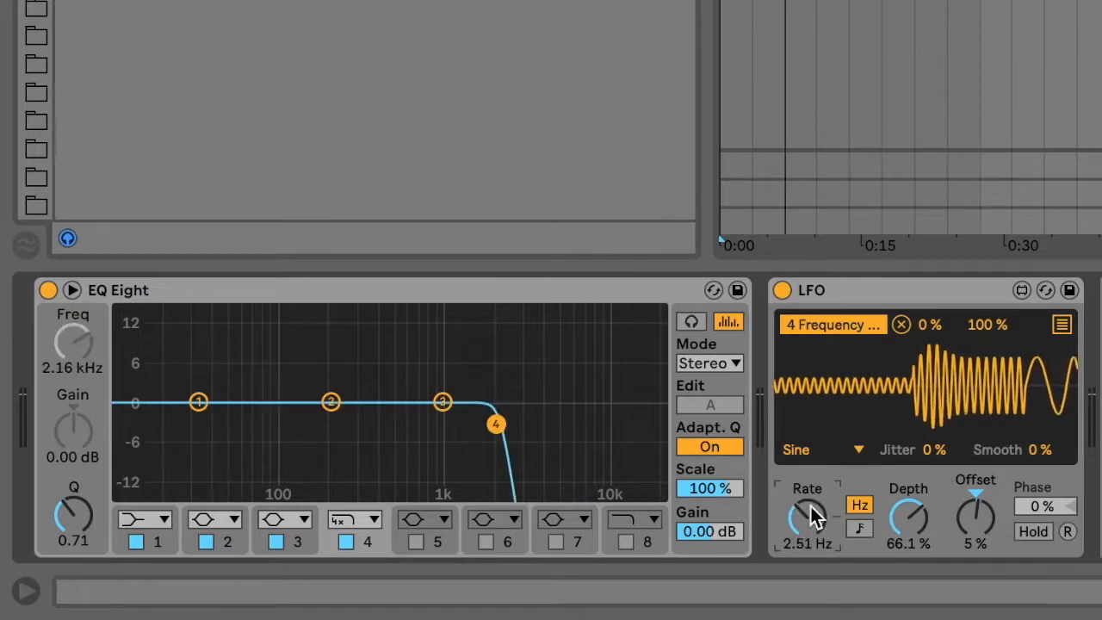
left_click(809, 452)
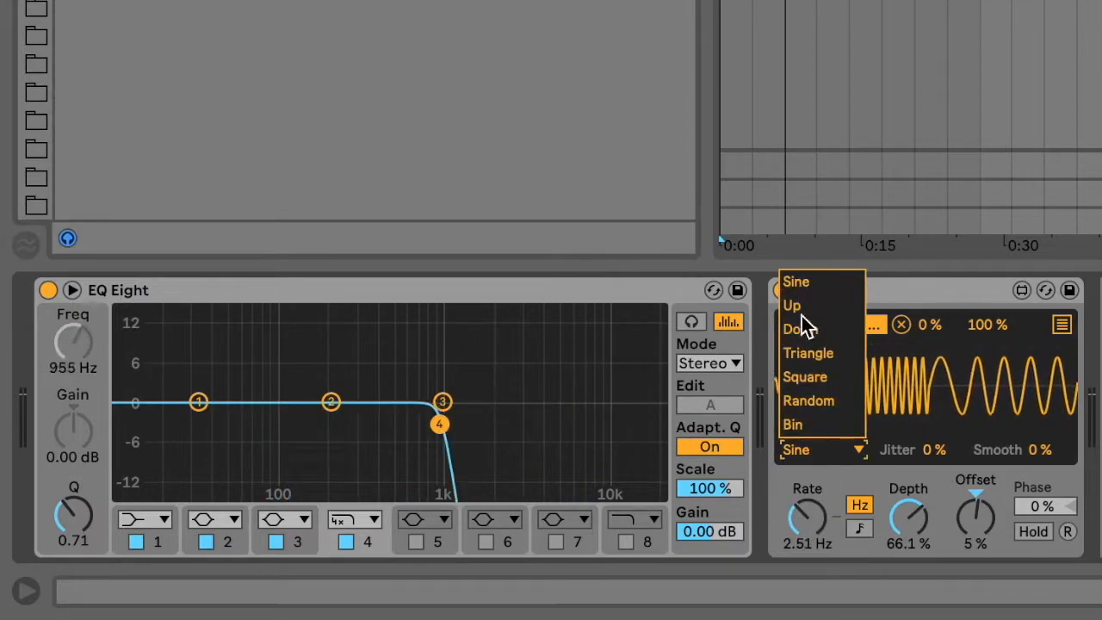
left_click(820, 405)
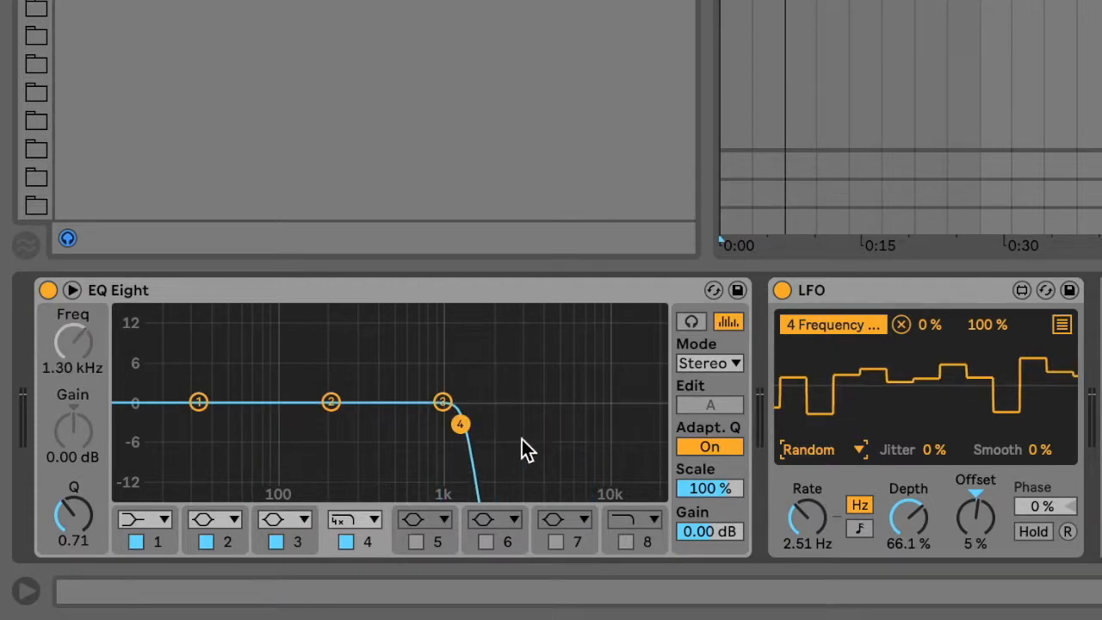
Play the track while setting the LFO rate to 6.43 Hz, depth to 53.5 % and offset to 13 %.
key("space")
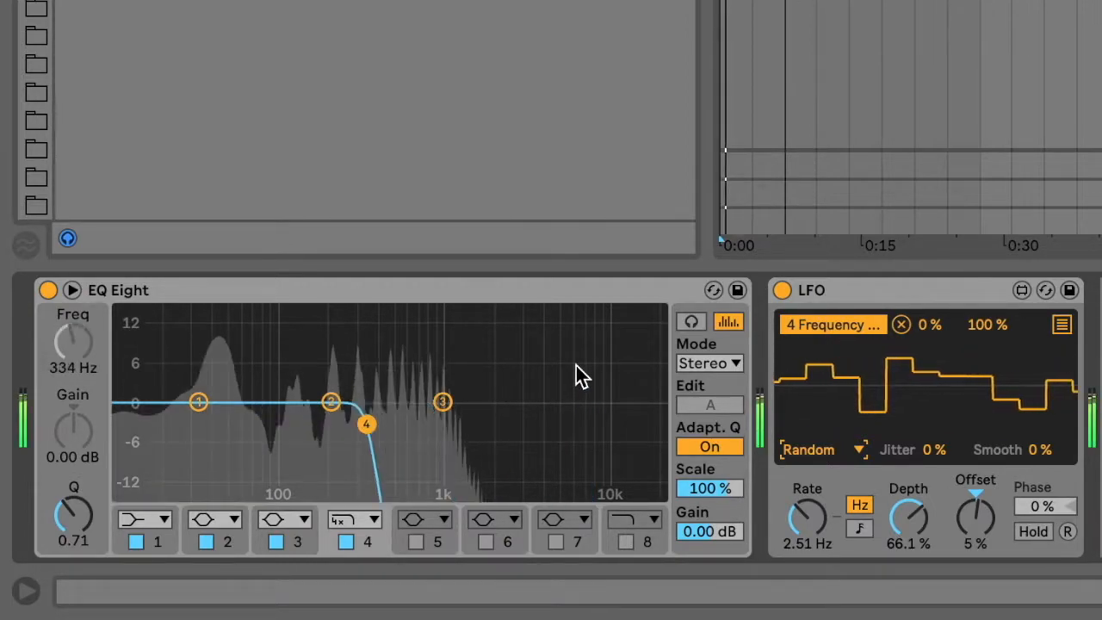
left_click_drag(810, 517, 812, 502)
left_click_drag(900, 519, 903, 537)
left_click_drag(974, 537, 977, 530)
left_click_drag(804, 520, 808, 511)
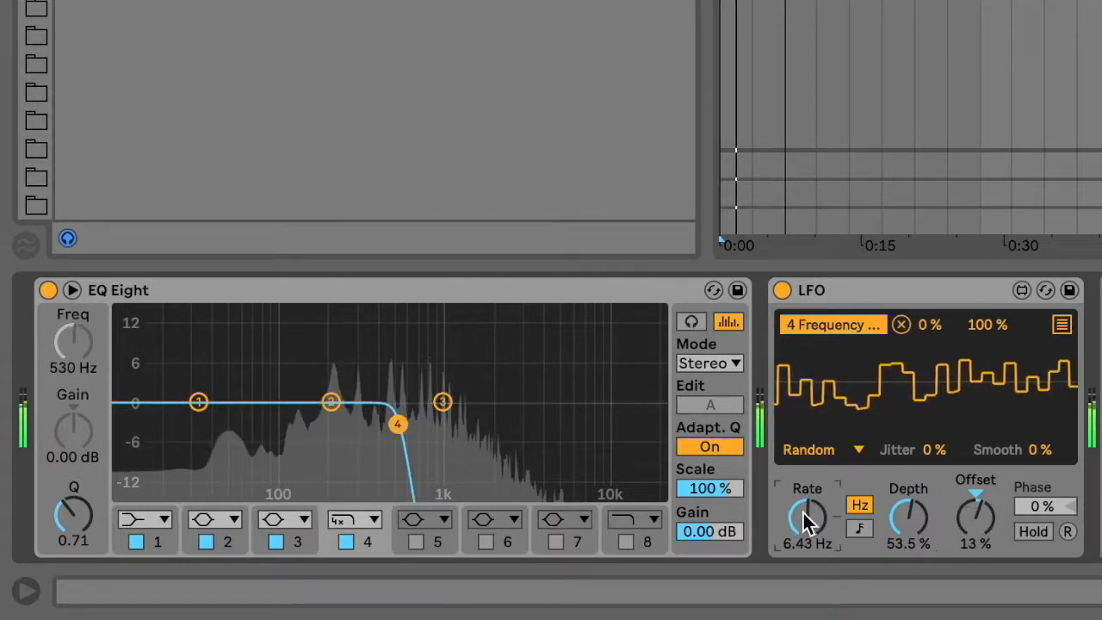
Change the LFO waveform to Triangle with a rate of 4.51 Hz and a depth of 42.5 %.
left_click(809, 450)
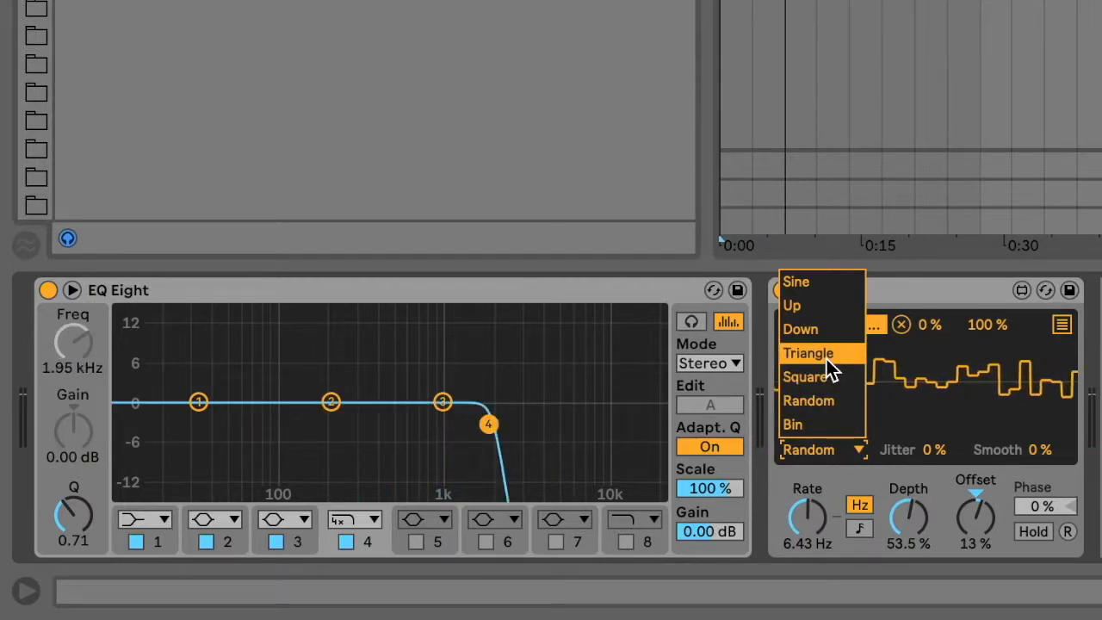
left_click(826, 355)
left_click_drag(803, 540, 801, 539)
mouse_move(886, 536)
left_mouse_down()
mouse_move(889, 525)
mouse_move(900, 534)
left_mouse_up()
Switch the LFO waveform back to Sine and lower its rate to 1.19 Hz.
left_click(829, 455)
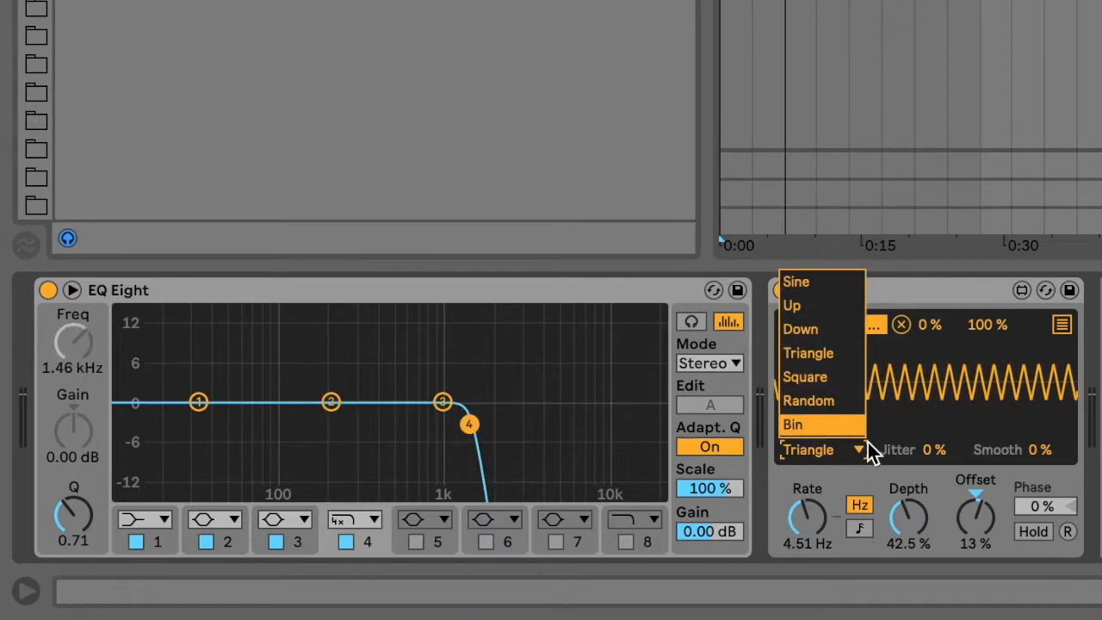
left_click(800, 458)
left_click(797, 458)
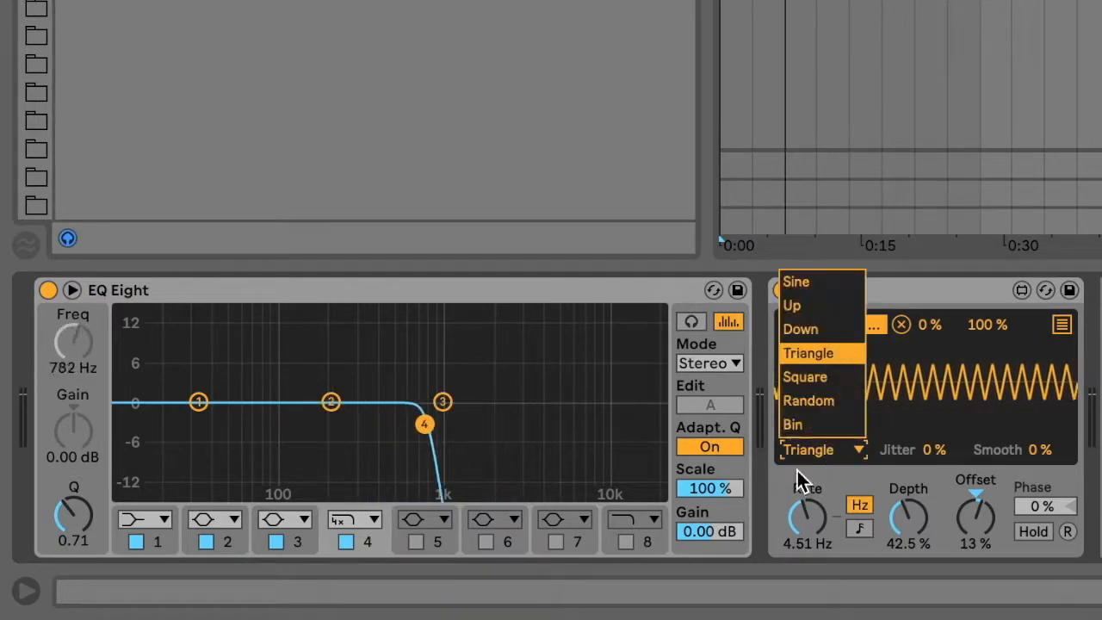
left_click(817, 285)
left_click_drag(789, 522, 789, 545)
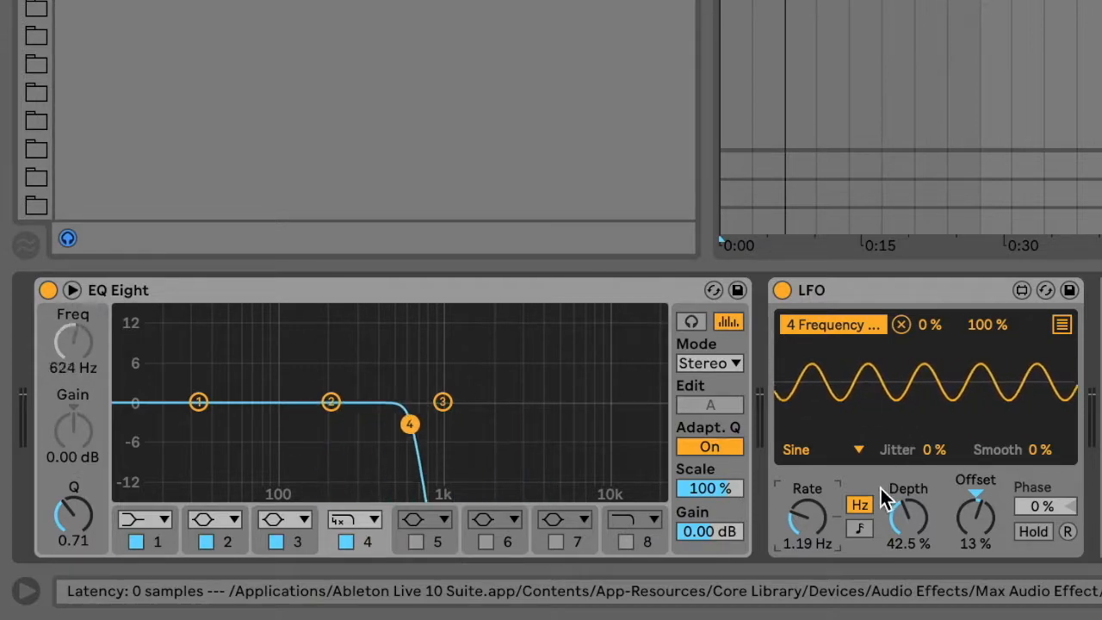
Try the LFO jitter at 44 % and 35 % with the track playing, and return it to 0 %.
left_click_drag(930, 450, 921, 382)
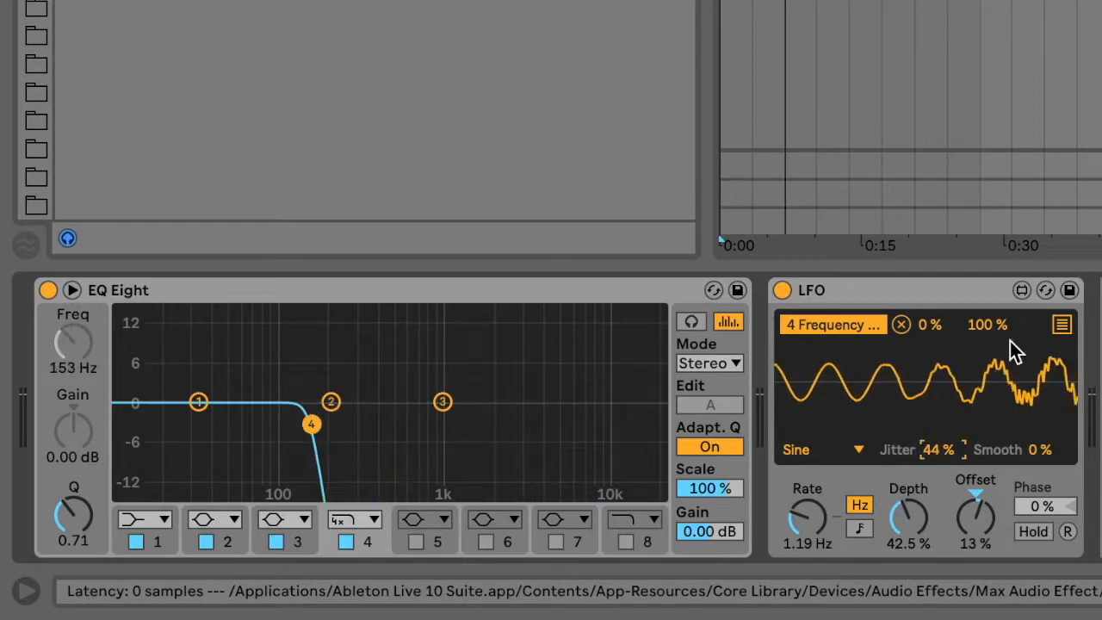
key("space")
left_click_drag(933, 450, 944, 464)
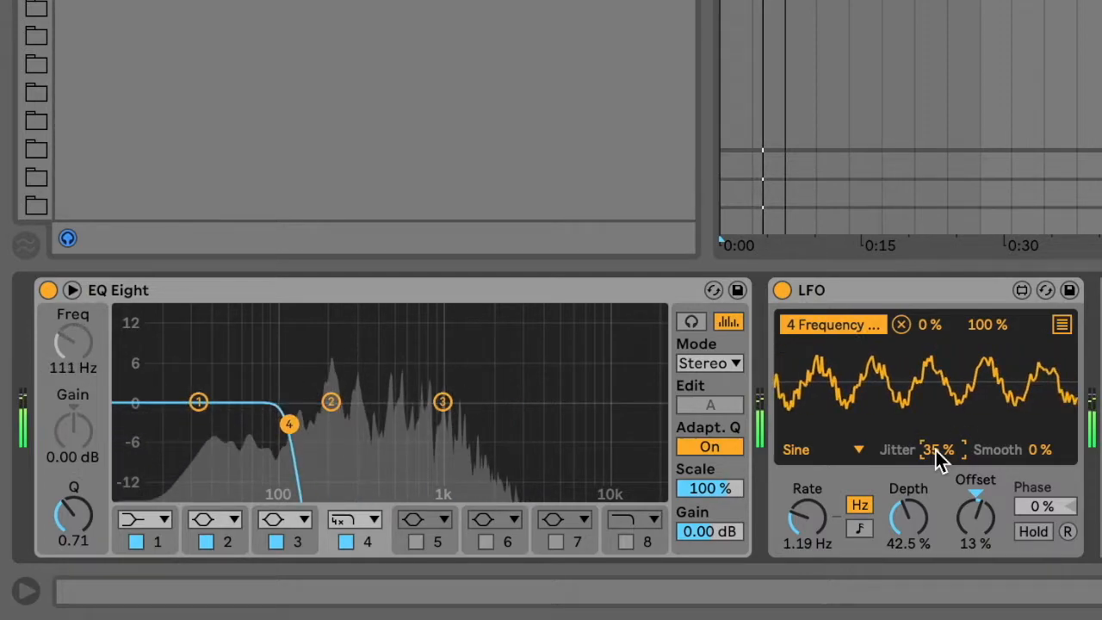
left_click_drag(936, 451, 942, 517)
Raise the LFO smoothing to 82 %.
left_click_drag(1036, 451, 1037, 310)
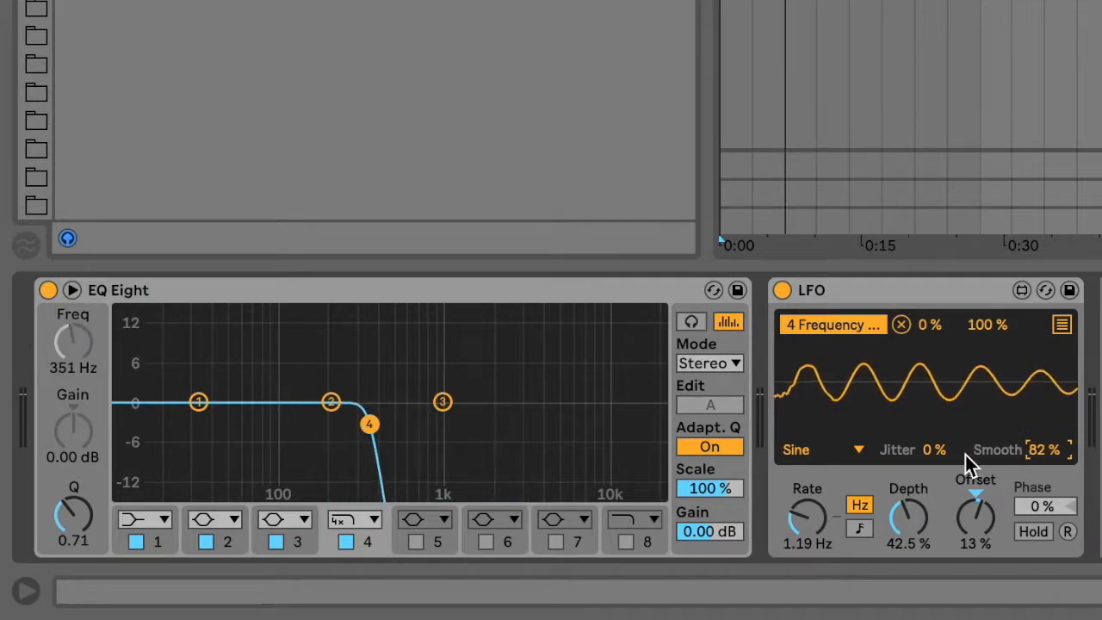
Raise the LFO jitter to 64 % and set its smoothing to 72 %.
left_click_drag(917, 448, 929, 344)
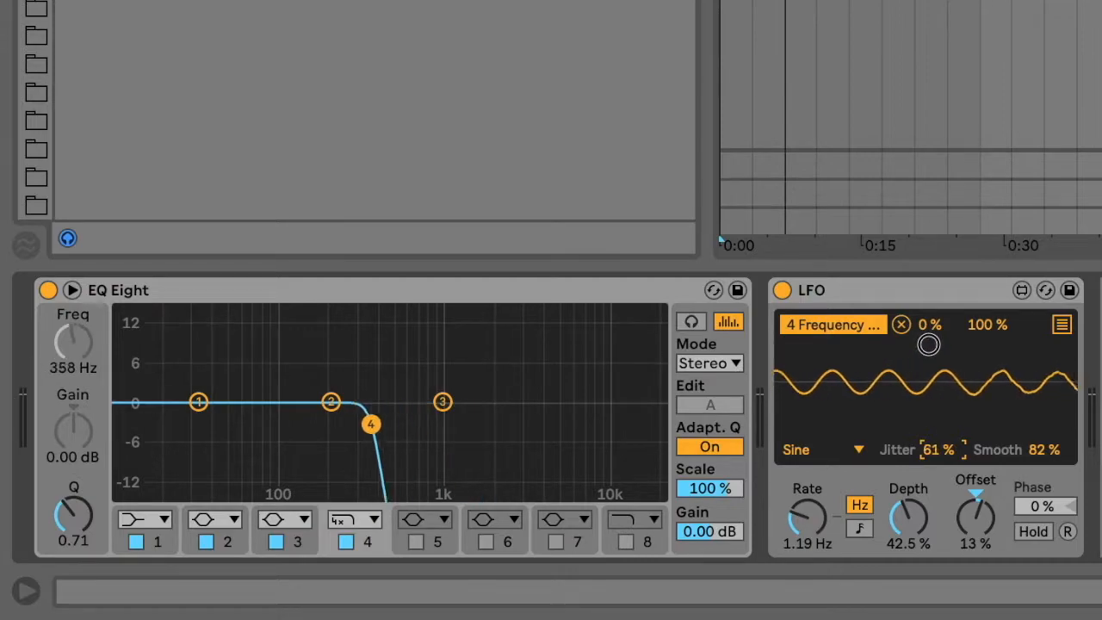
left_click_drag(1038, 450, 1036, 451)
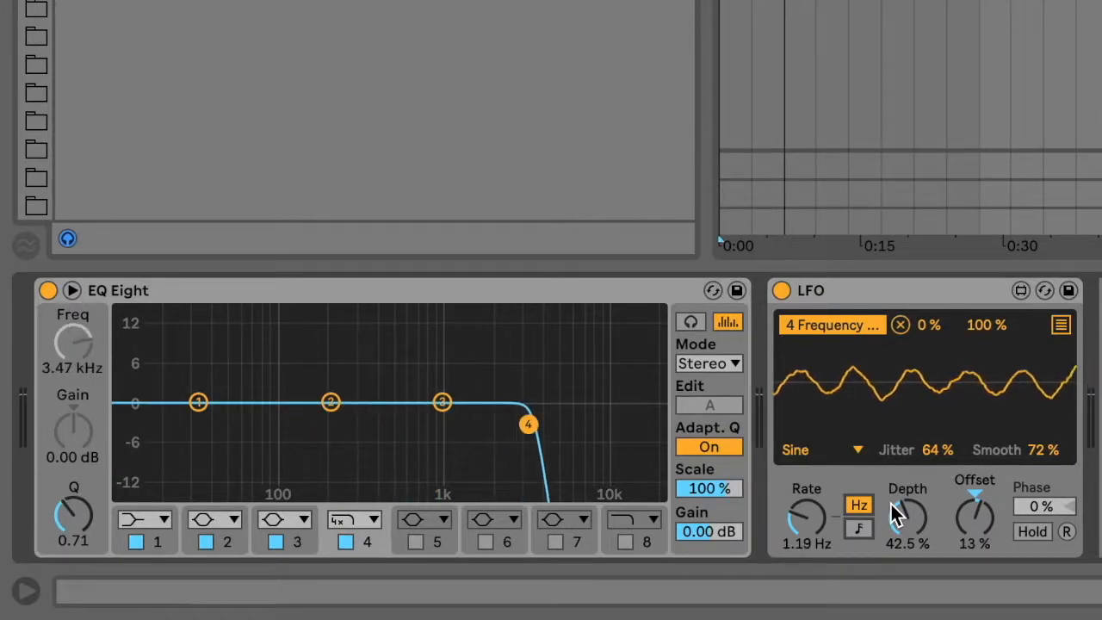
Duplicate the LFO device several times to build a chain of LFOs after EQ Eight.
left_click(935, 293)
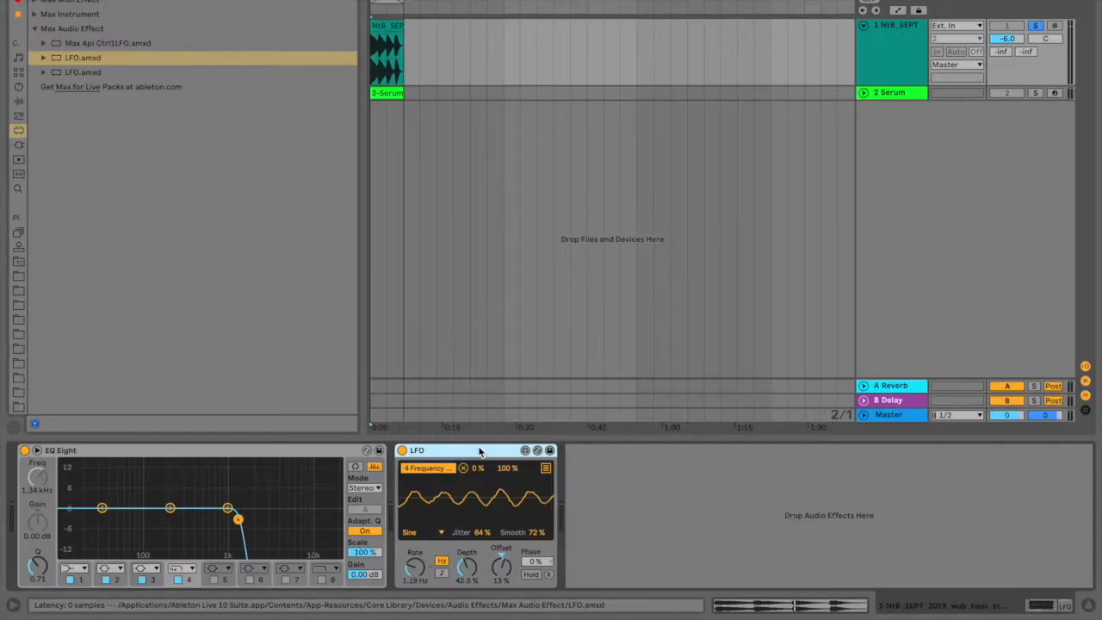
key("super+d")
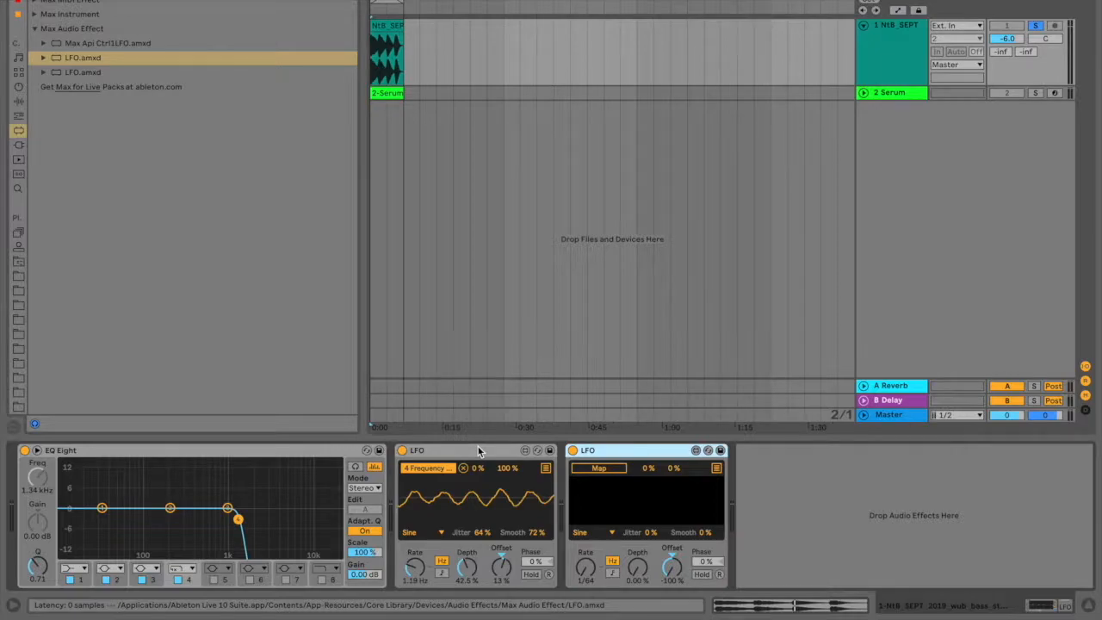
key("super+d")
key("super+d")
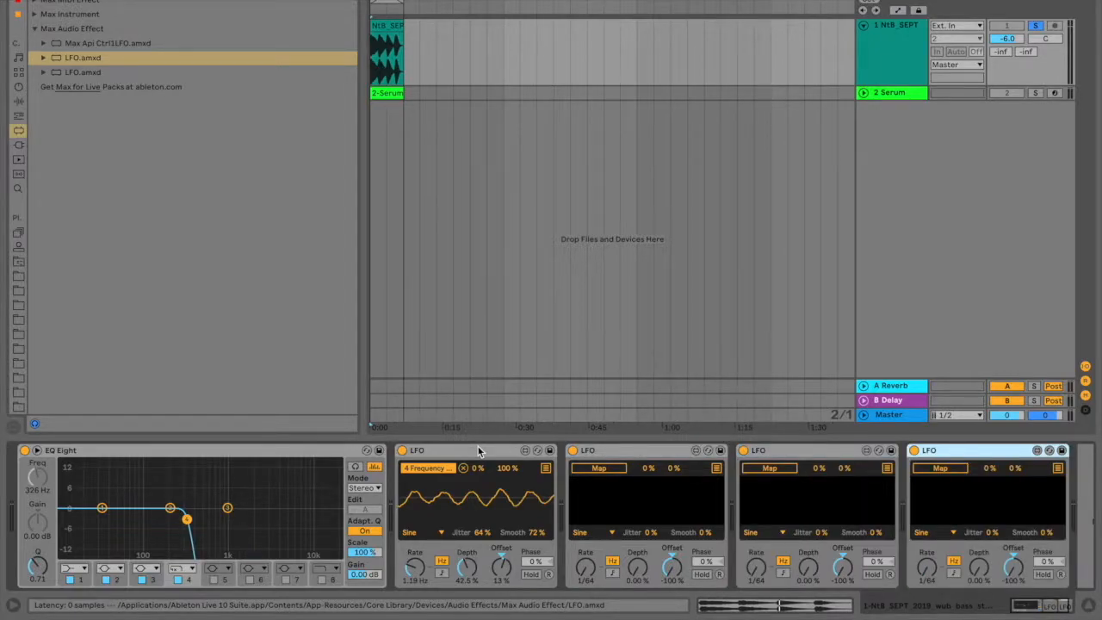
key("super+d")
key("super+d")
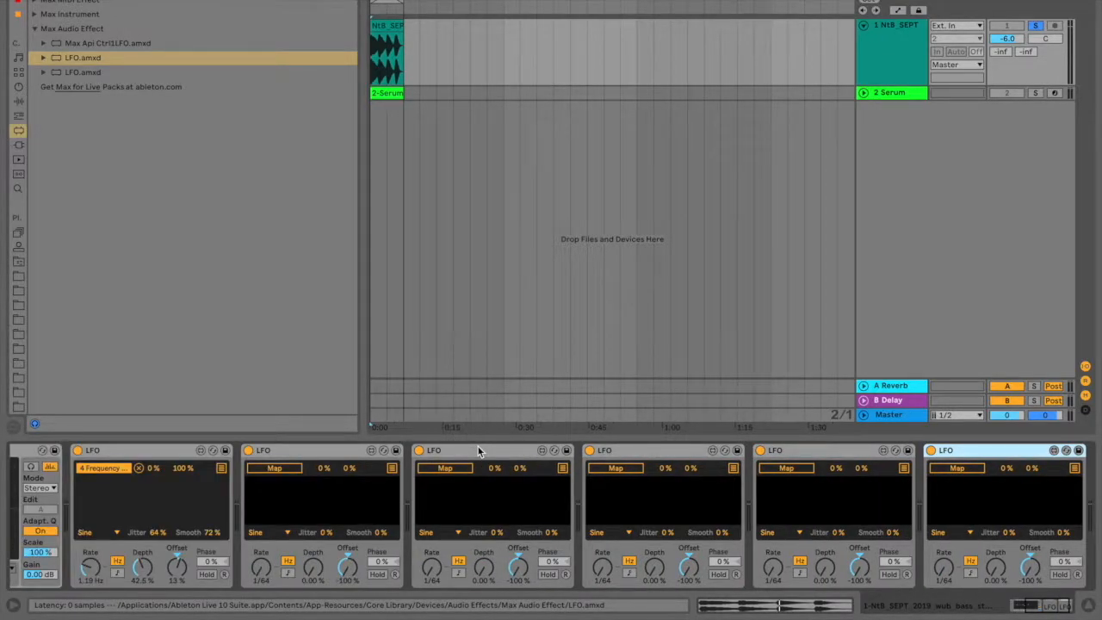
key("super+d")
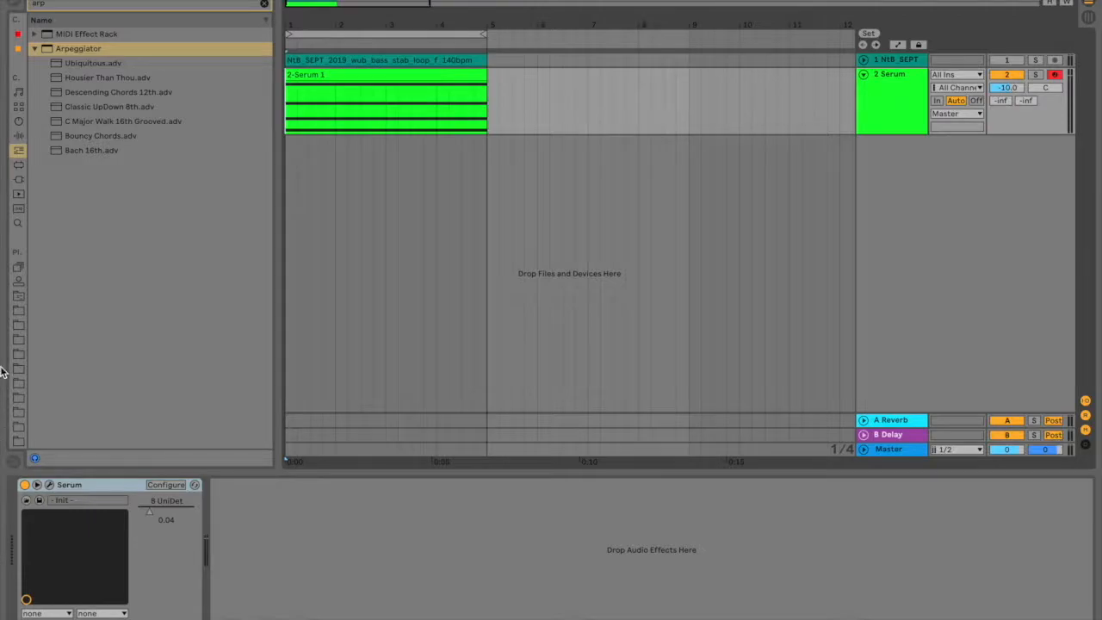
Select the 2-Serum 1 clip and play it to hear the held chords, then stop playback.
left_click(297, 76)
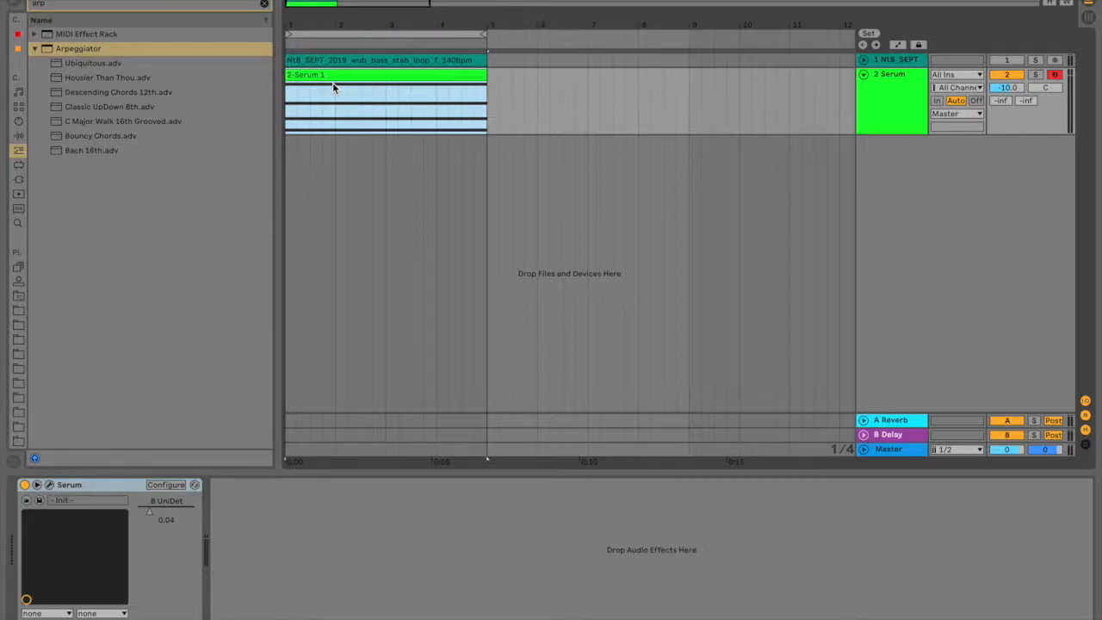
key("space")
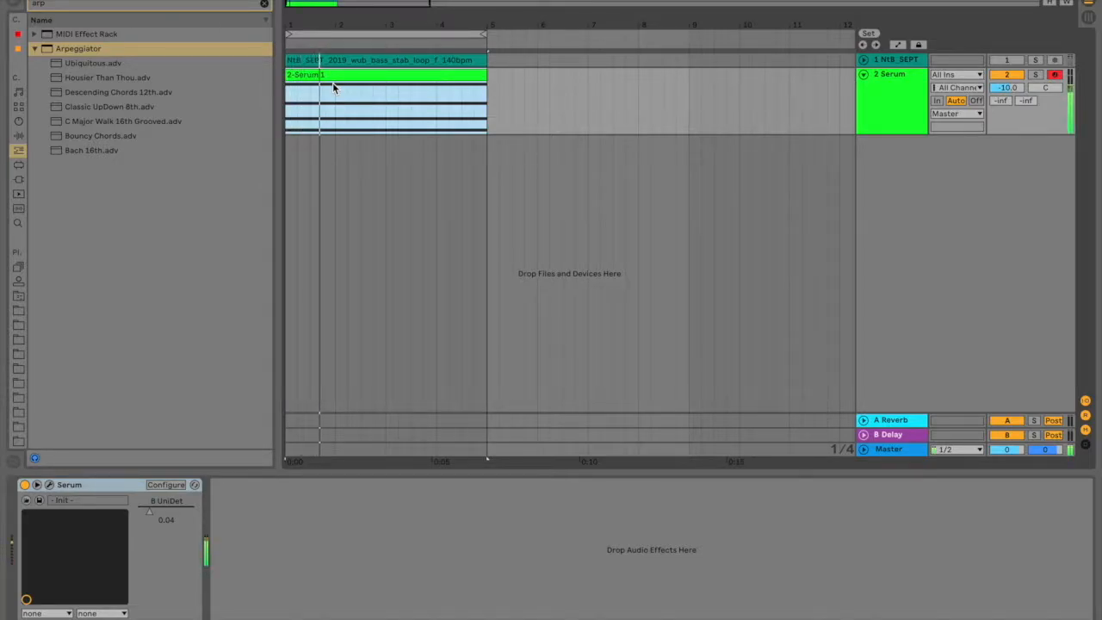
key("space")
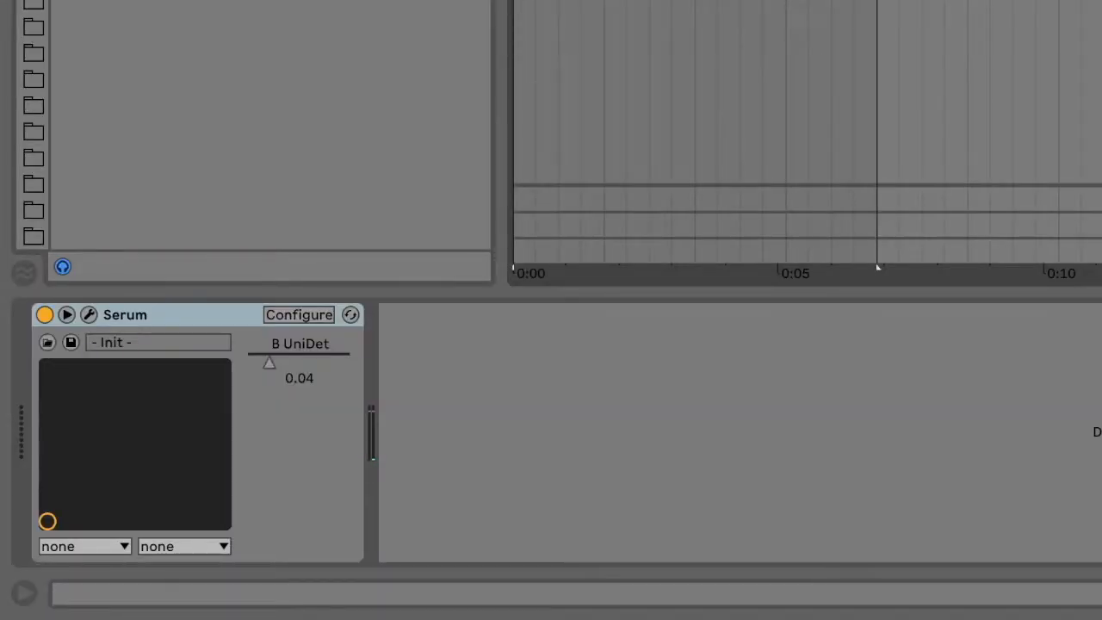
Add an Arpeggiator before Serum with the Diverge style and 3 transpose steps.
key("Return")
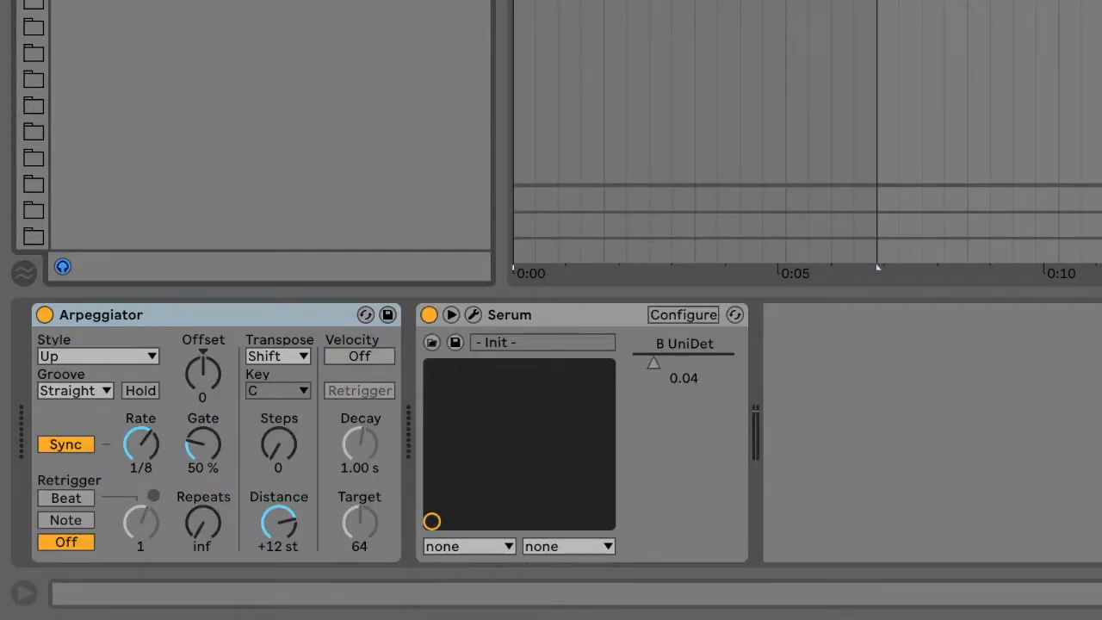
left_click(98, 357)
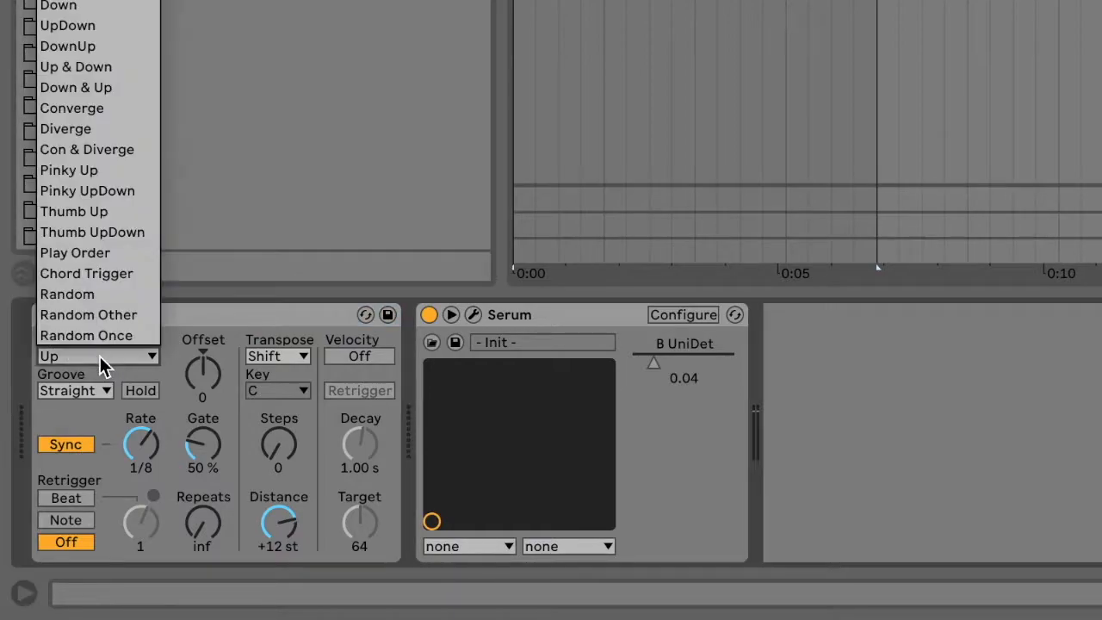
left_click(101, 129)
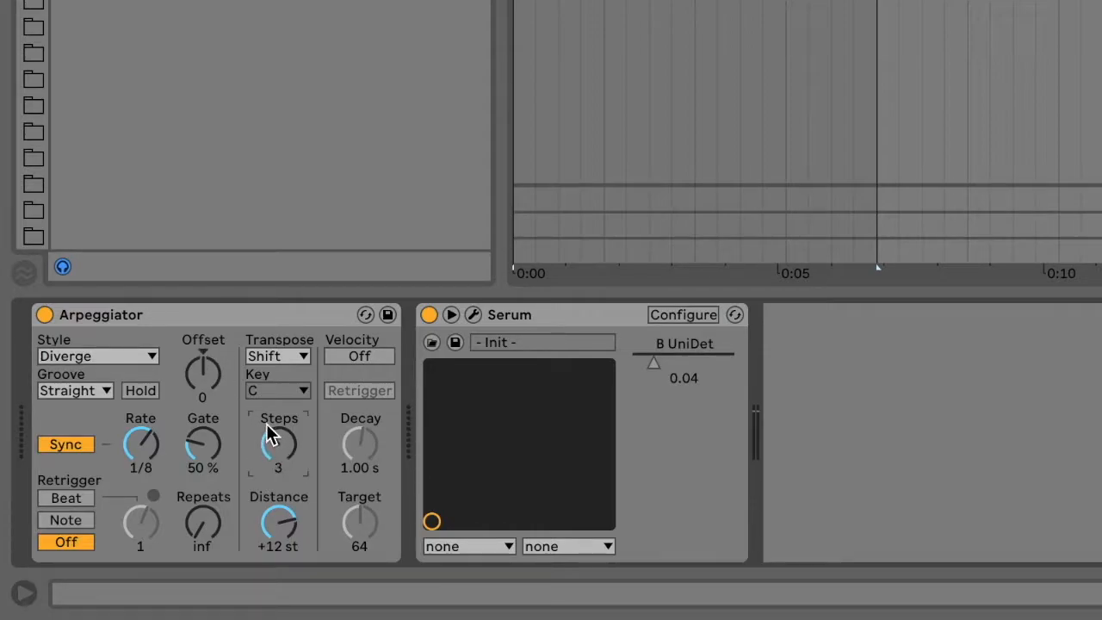
Find the LFO device, add it after Serum and duplicate it into a chain of four LFOs.
key("super+f")
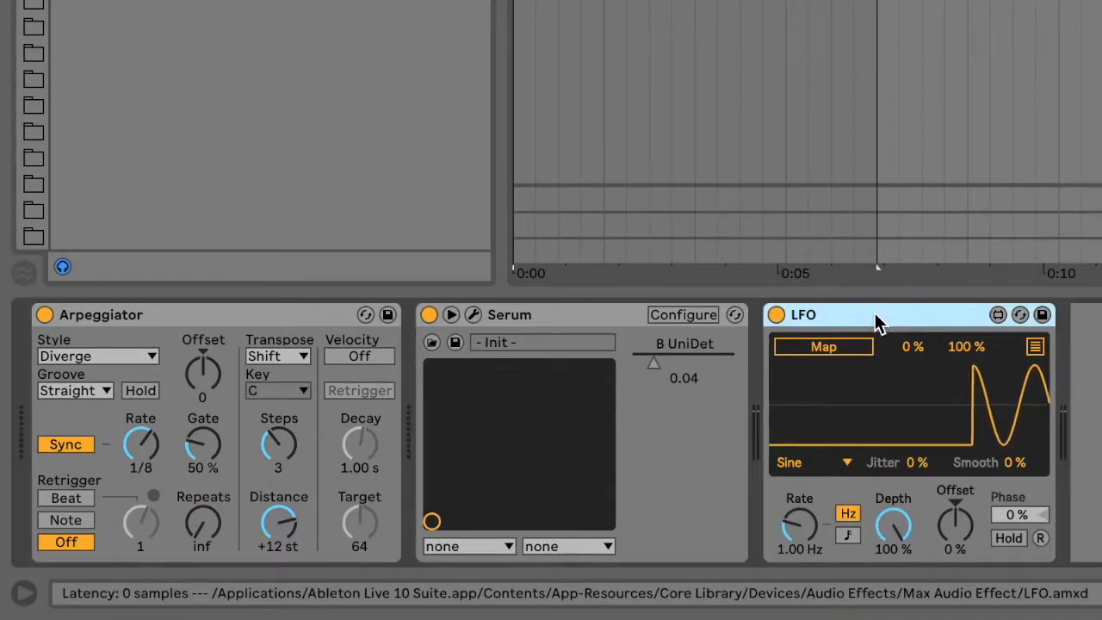
key("super+d")
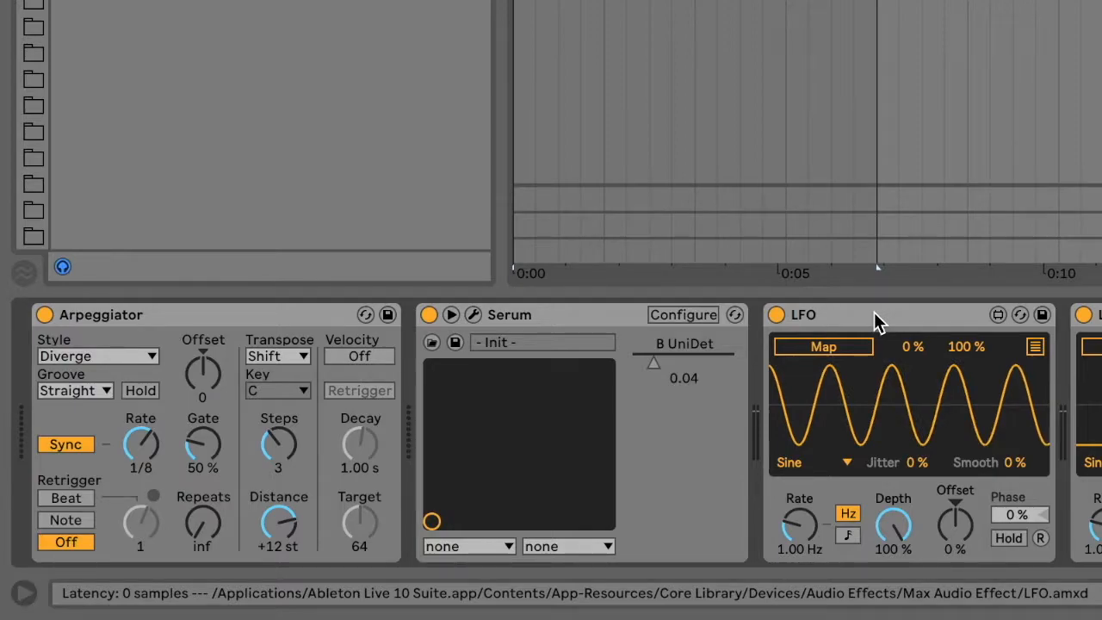
scroll(339, 422, "right", 1)
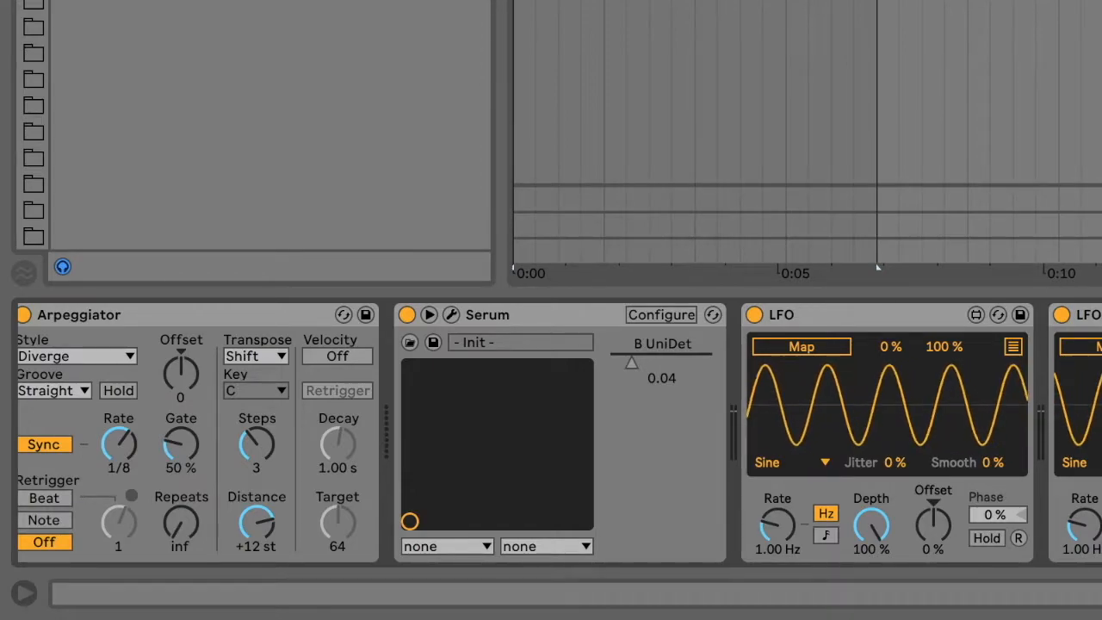
scroll(737, 385, "left", 1)
scroll(737, 394, "left", 2)
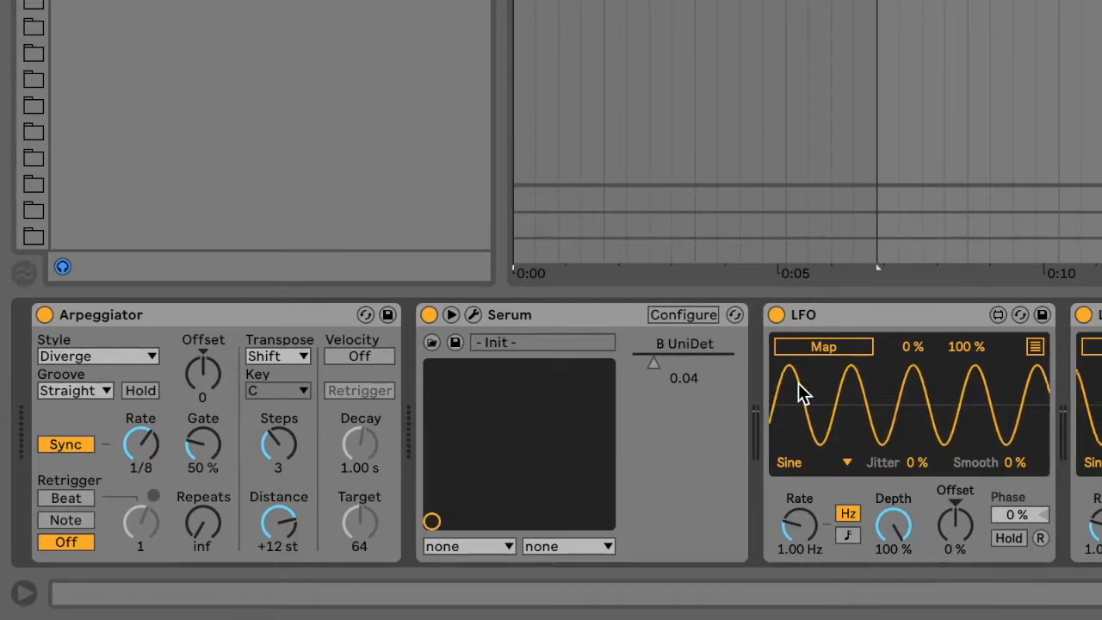
Map the first LFO to the Arpeggiator's synced Rate and try adjusting that mapped rate by hand.
left_click(842, 347)
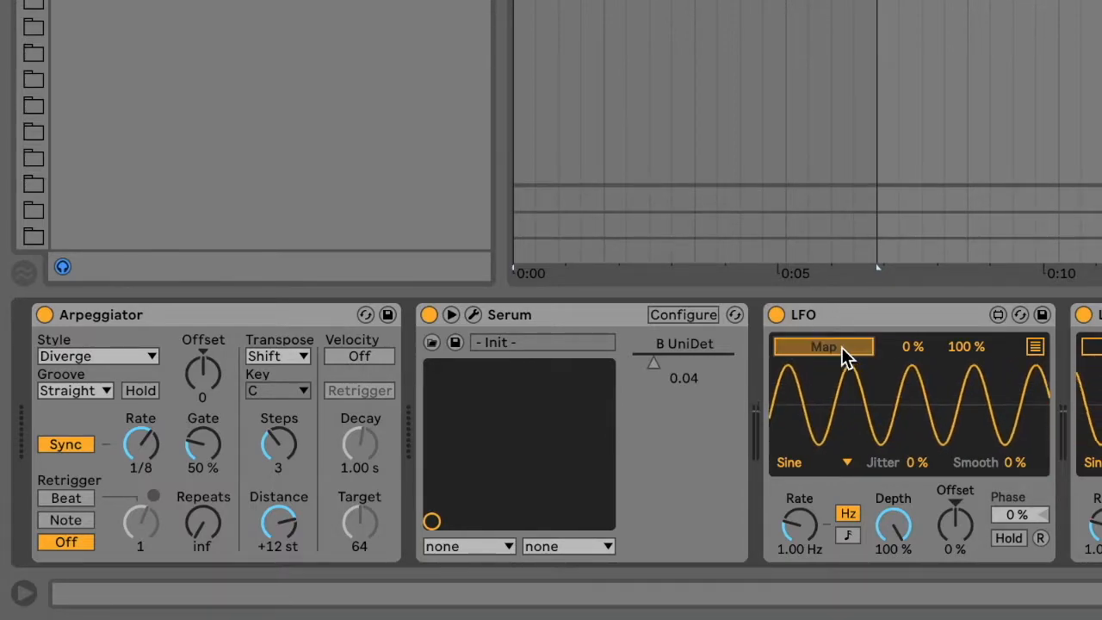
left_click(142, 445)
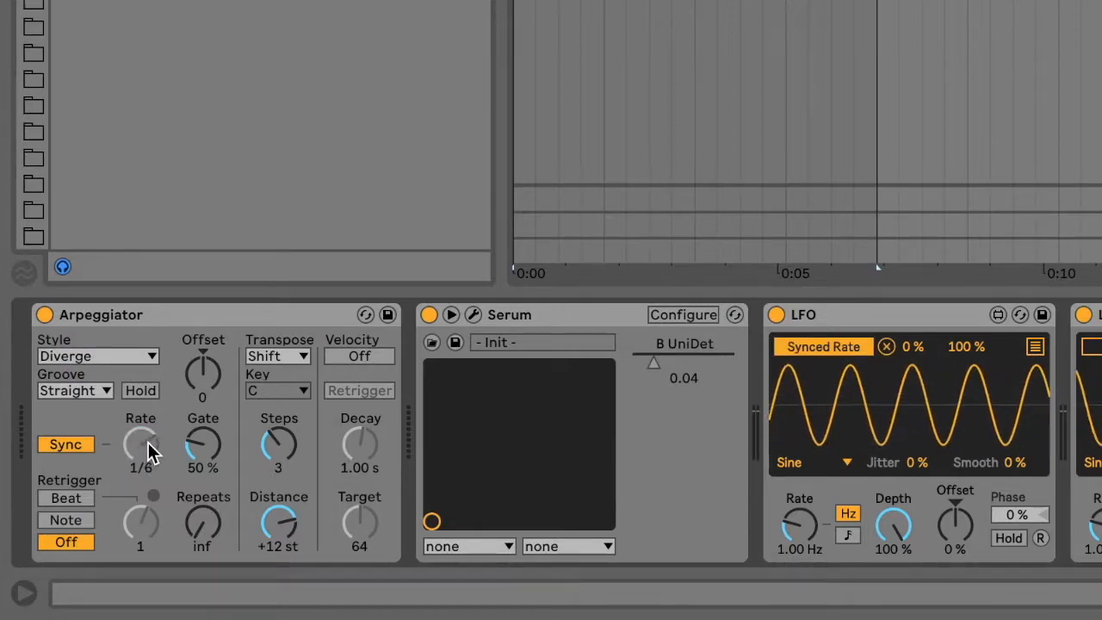
left_click(141, 465)
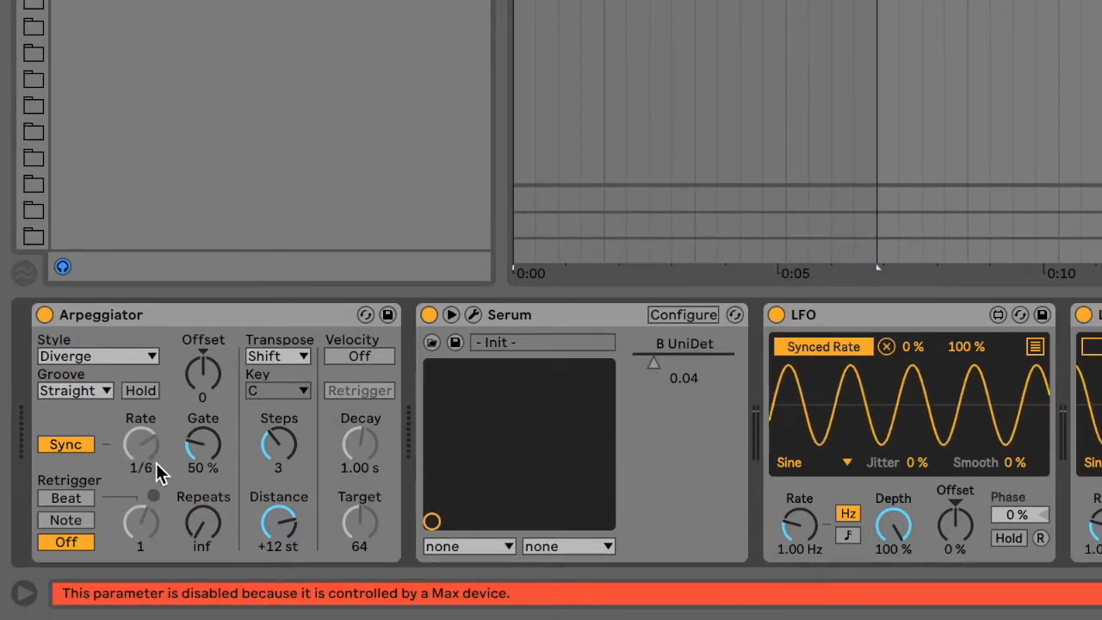
left_click_drag(133, 445, 121, 478)
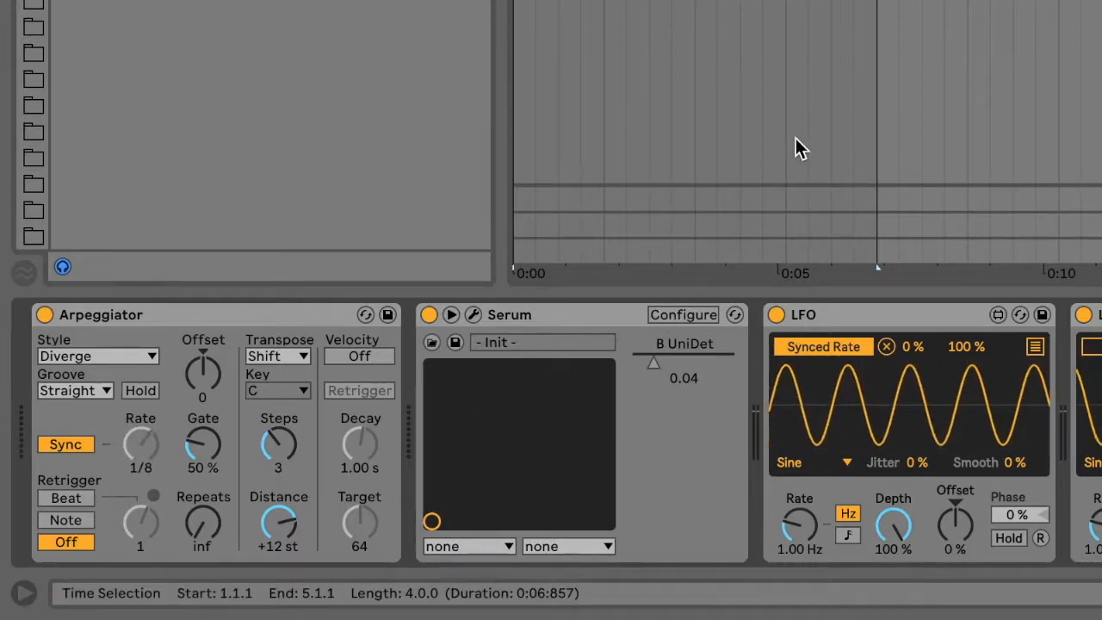
Play the Serum clip and lower the first LFO's rate to 0.11 Hz.
key("space")
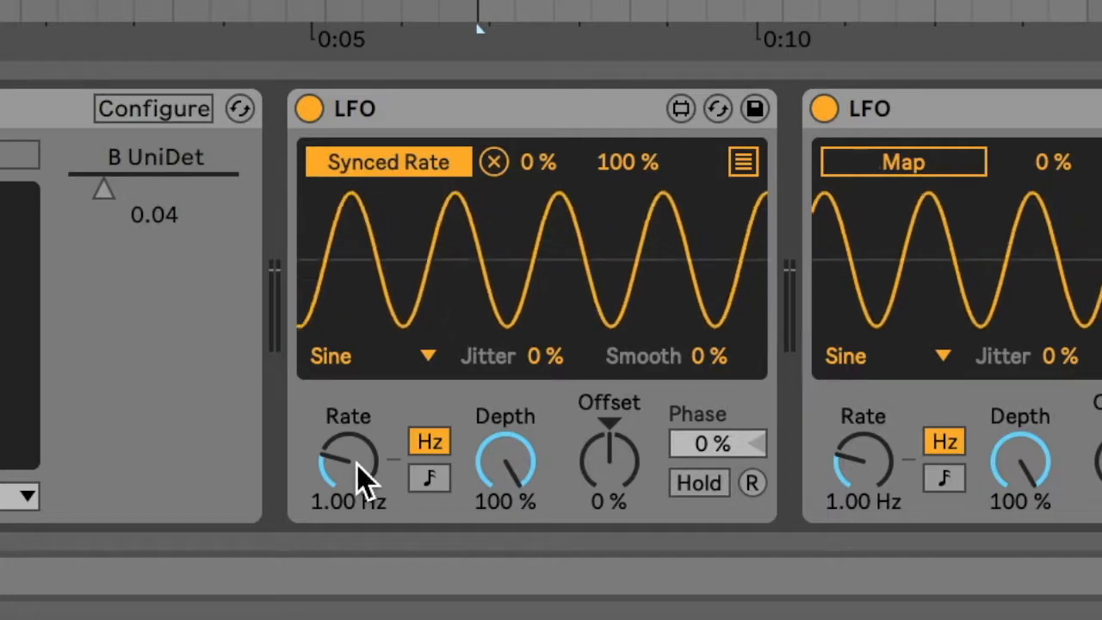
left_click(803, 527)
mouse_move(355, 465)
left_mouse_down()
mouse_move(365, 500)
mouse_move(355, 464)
left_mouse_up()
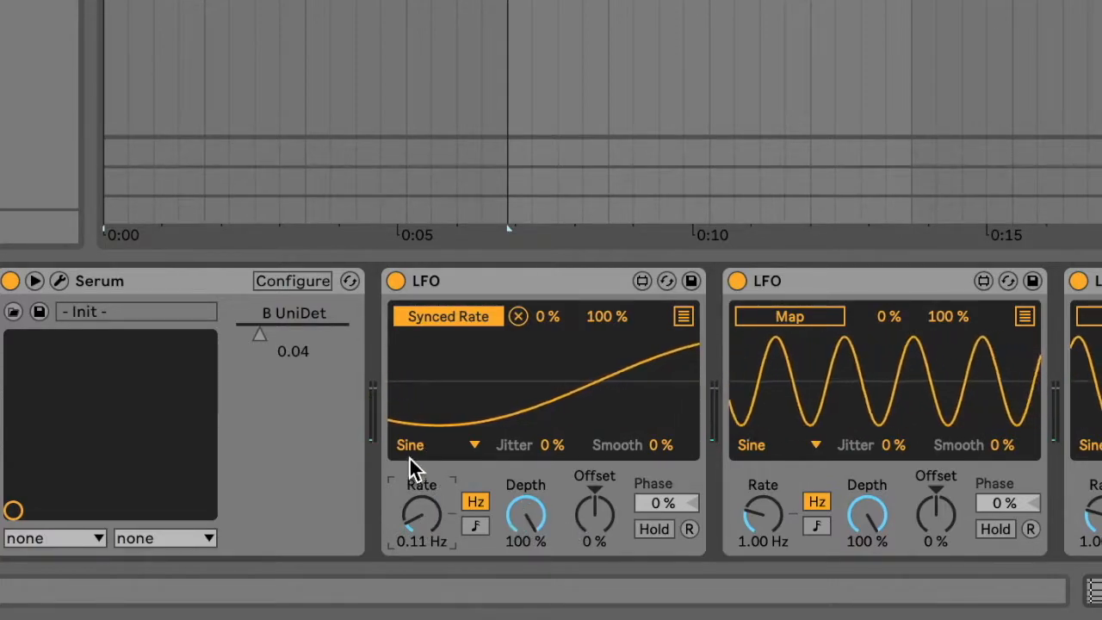
Switch the first LFO's waveform to Random and set its rate to 2.07 Hz.
left_click(420, 448)
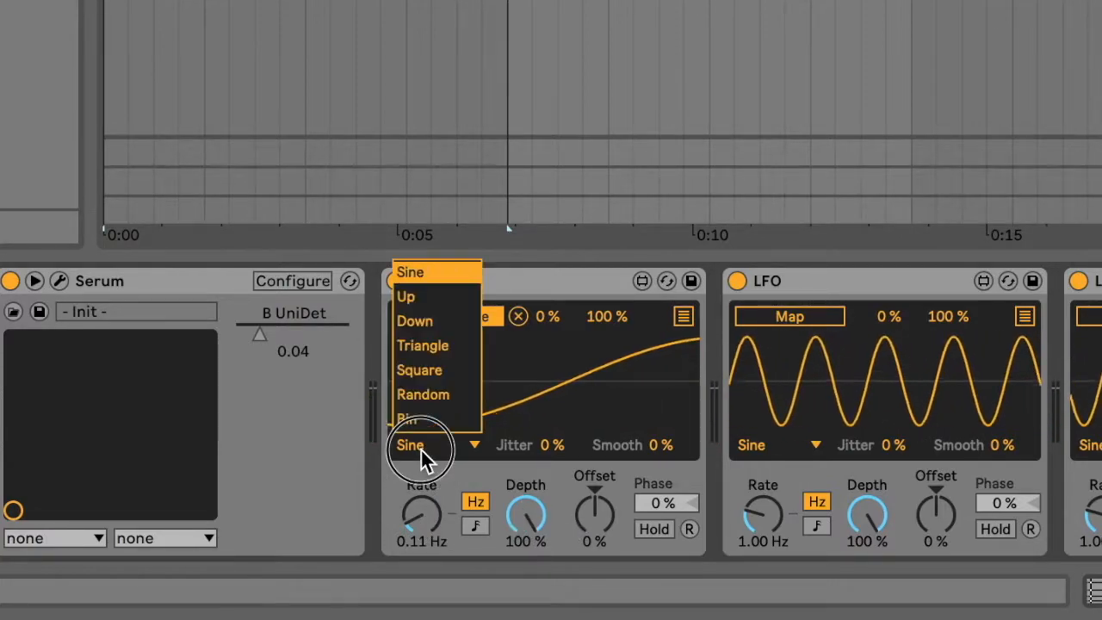
left_click(440, 398)
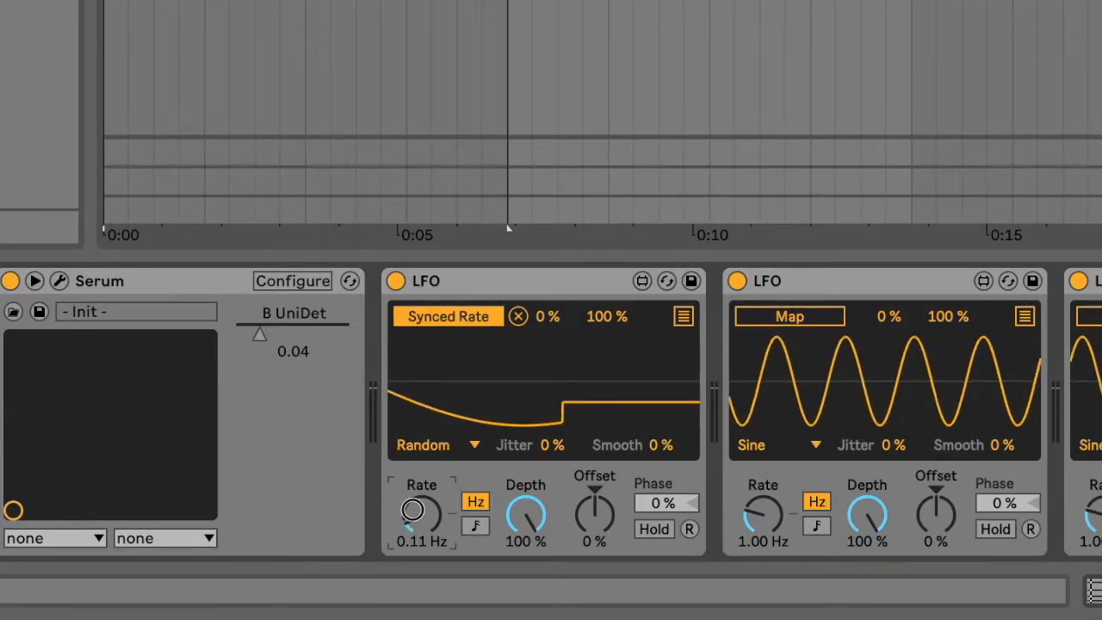
mouse_move(420, 514)
left_mouse_down()
mouse_move(414, 478)
mouse_move(419, 525)
left_mouse_up()
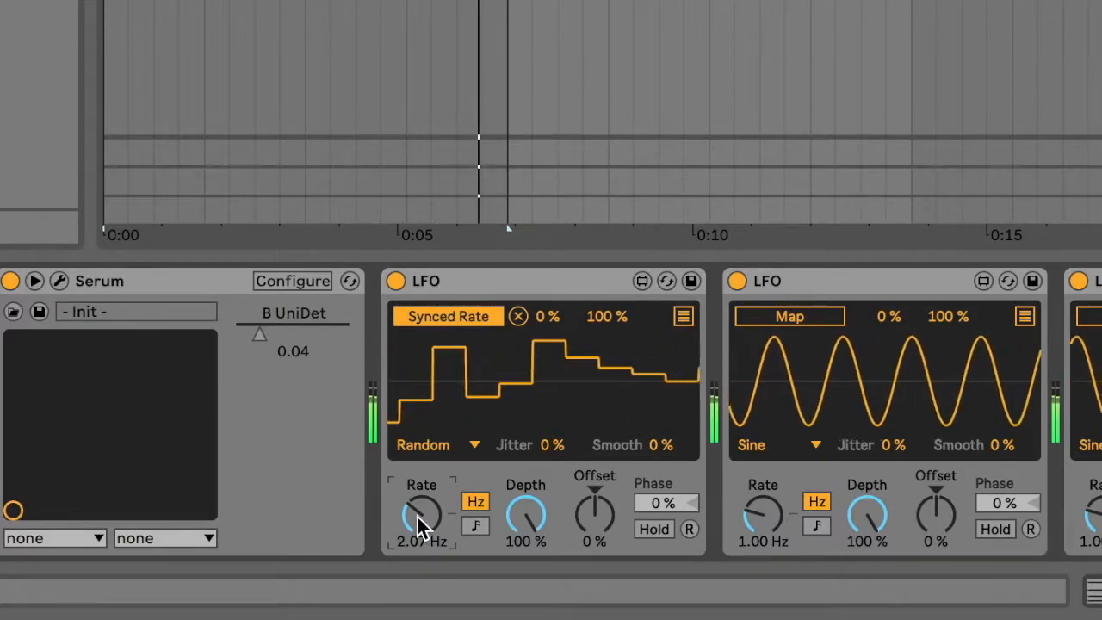
Map the second LFO to the Arpeggiator's Gate.
left_click(765, 316)
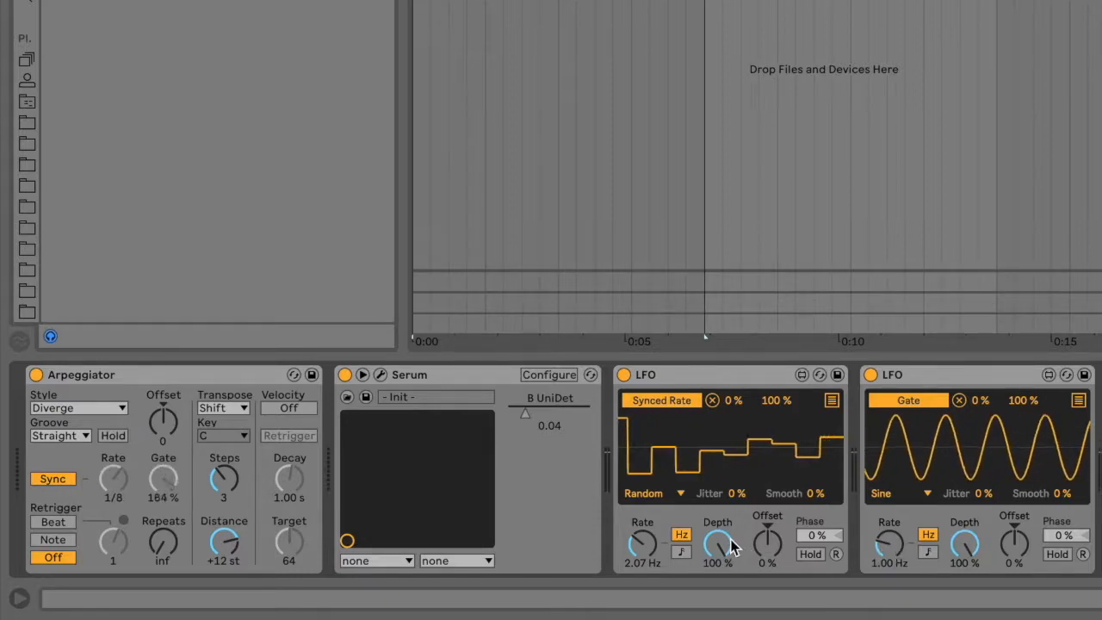
Try a tempo-synced rate of 1/2 on the first LFO and return it to Hz mode.
left_click(682, 554)
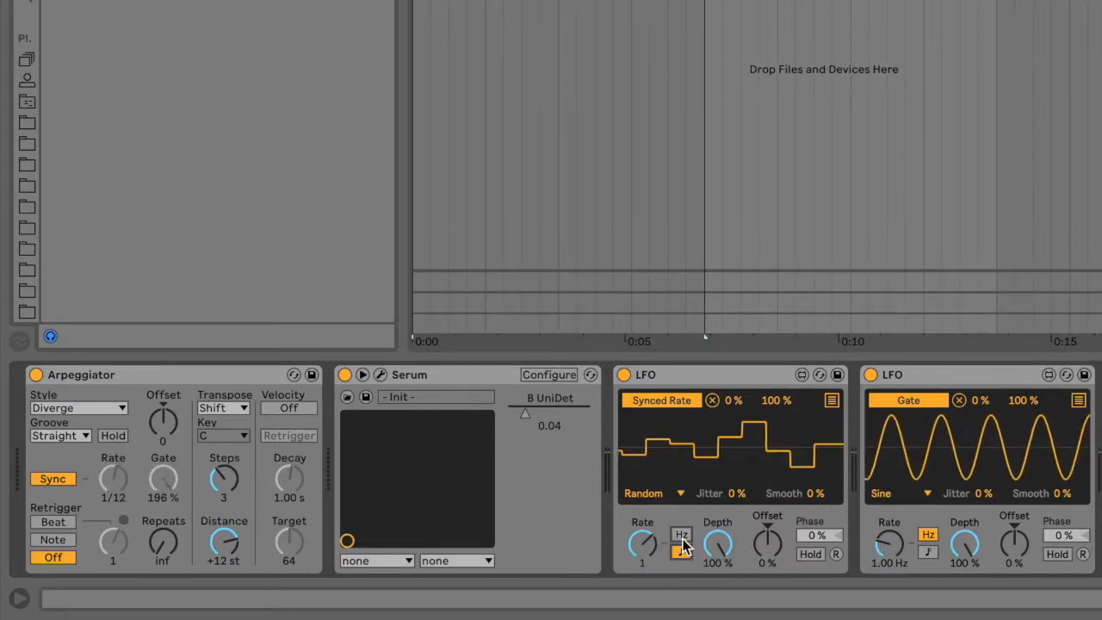
left_click_drag(649, 540, 656, 552)
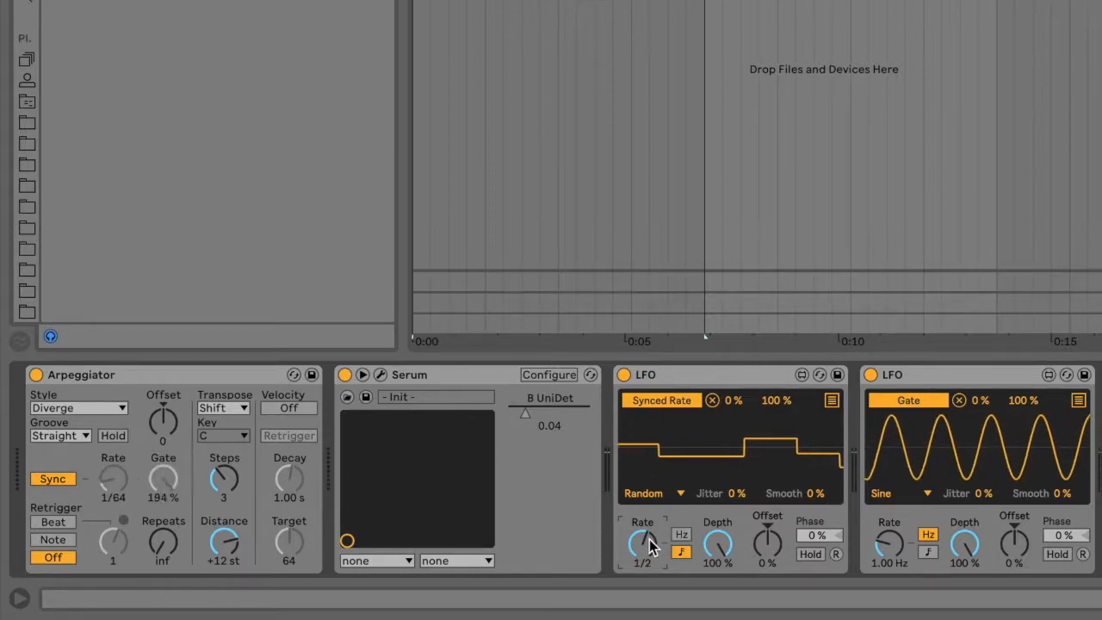
left_click(691, 552)
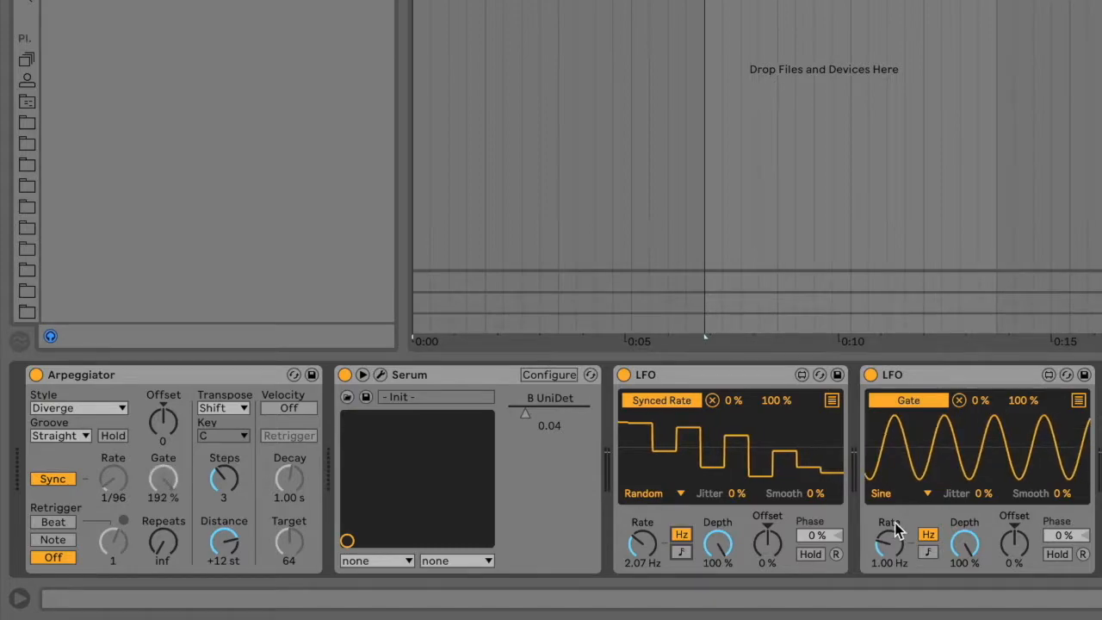
Lower the second LFO's rate to 0.04 Hz and play the clip to hear the arpeggio.
left_click_drag(890, 554, 890, 584)
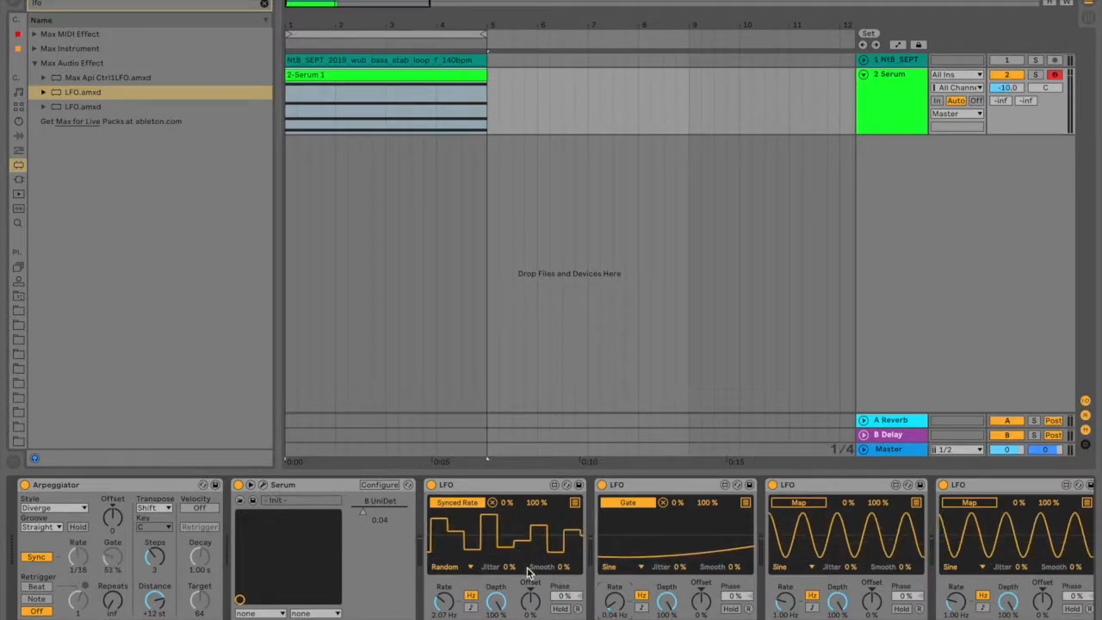
key("space")
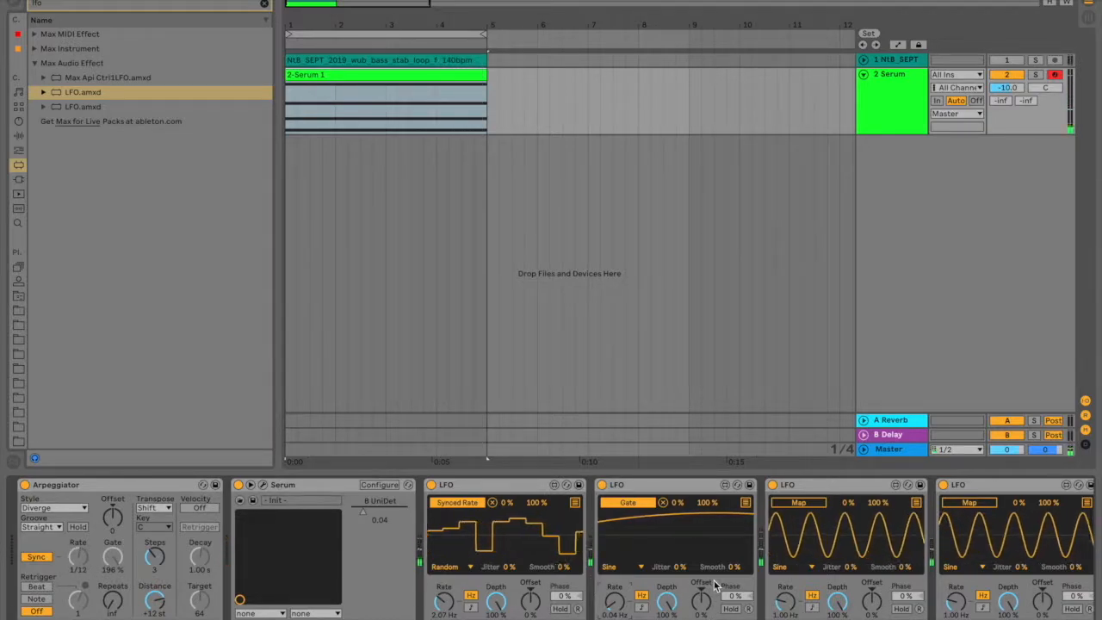
Map the third LFO to the Rate of the first LFO.
scroll(715, 584, "right", 3)
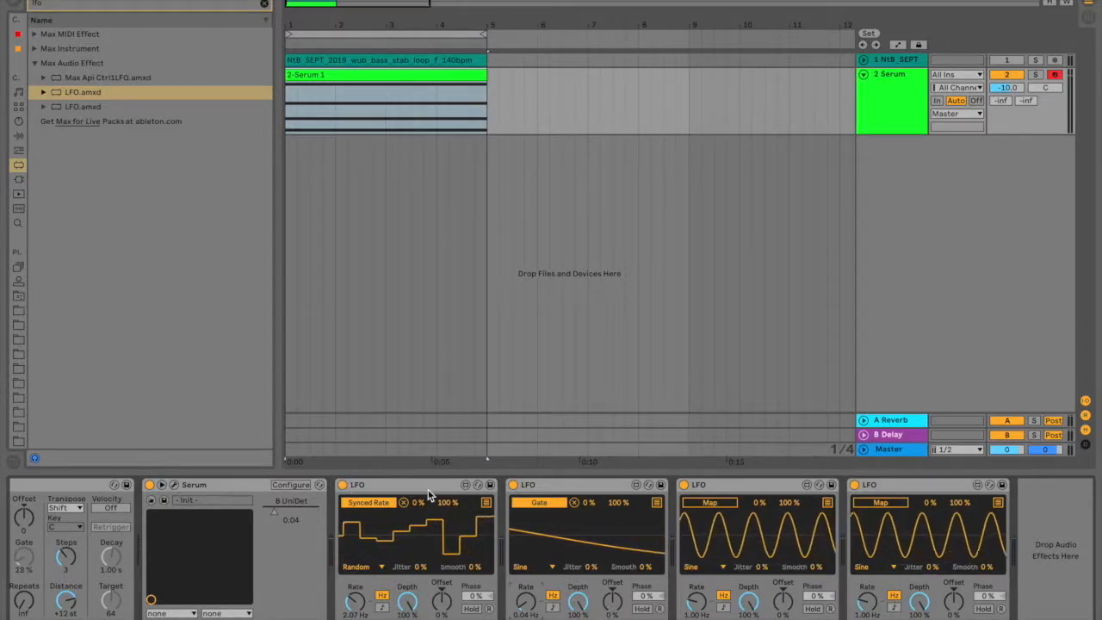
left_click(713, 505)
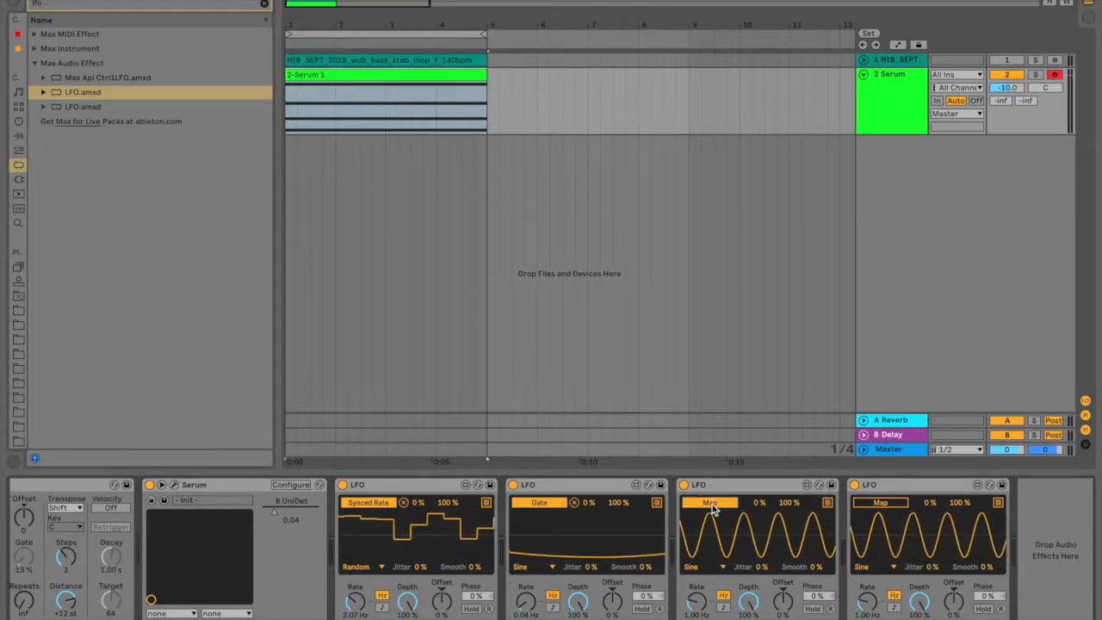
left_click(357, 605)
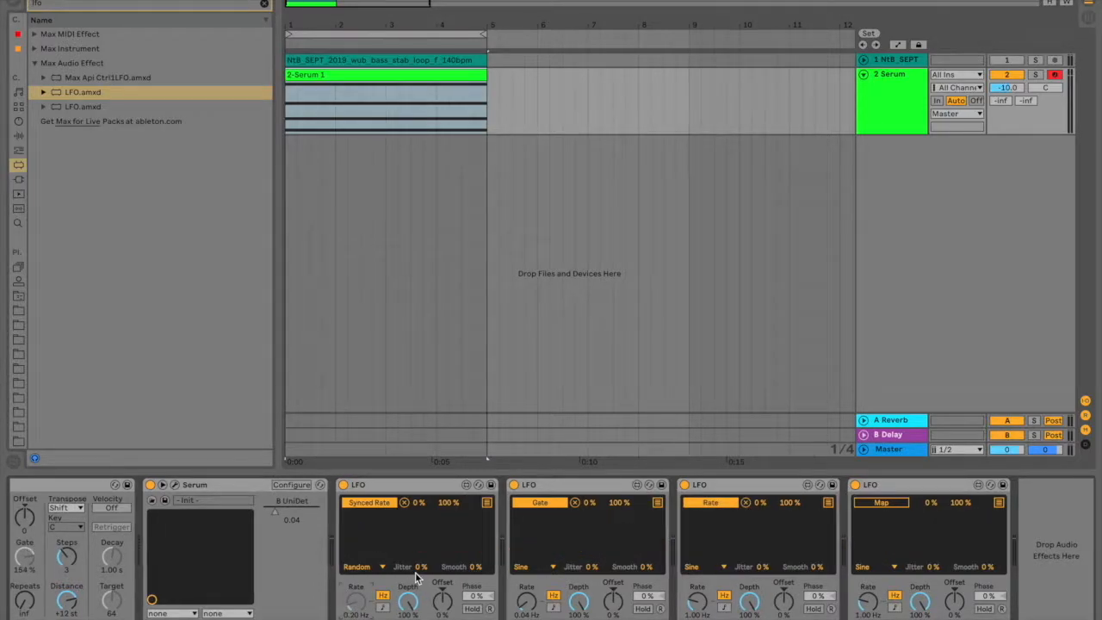
Play the clip while setting the third LFO's Depth to 44.9% and its Rate to 0.84 Hz.
scroll(418, 578, "left", 2)
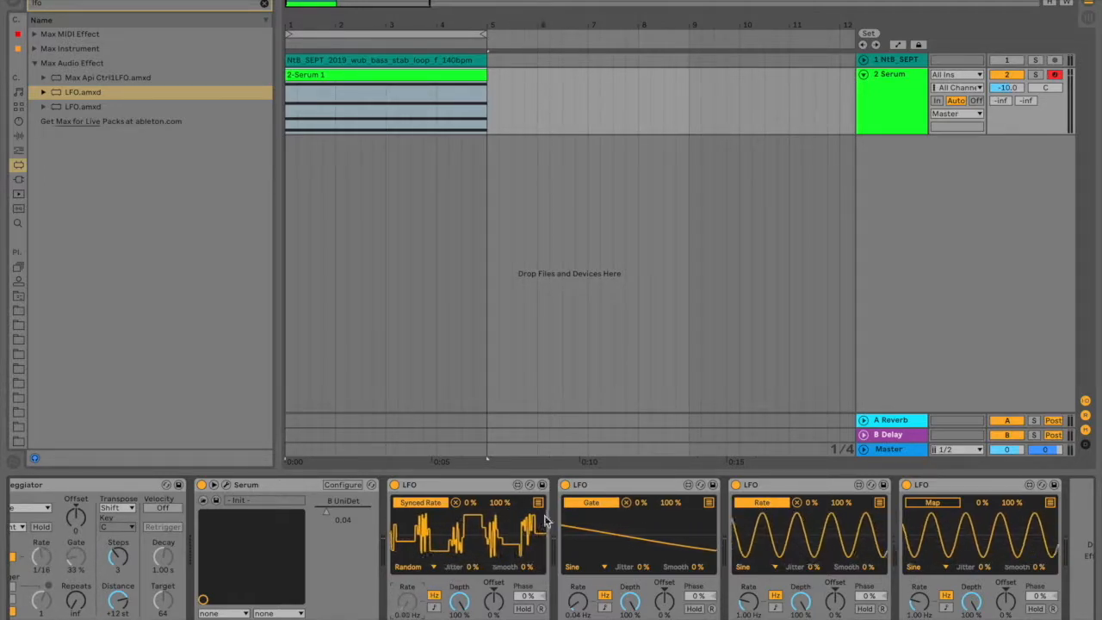
scroll(568, 559, "left", 2)
key("space")
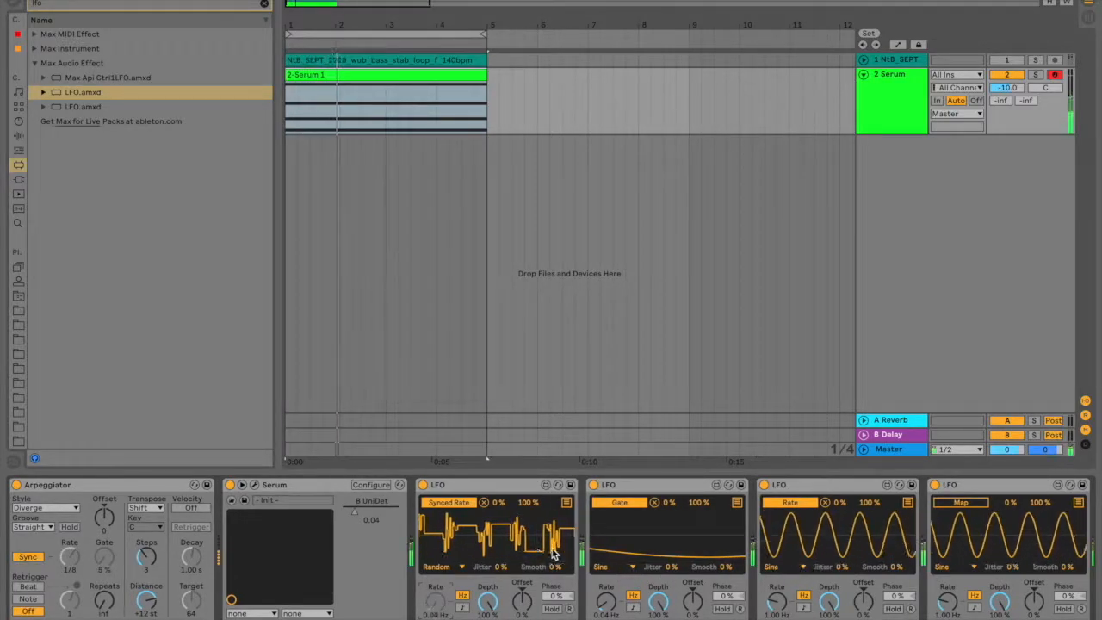
left_click_drag(830, 594, 777, 607)
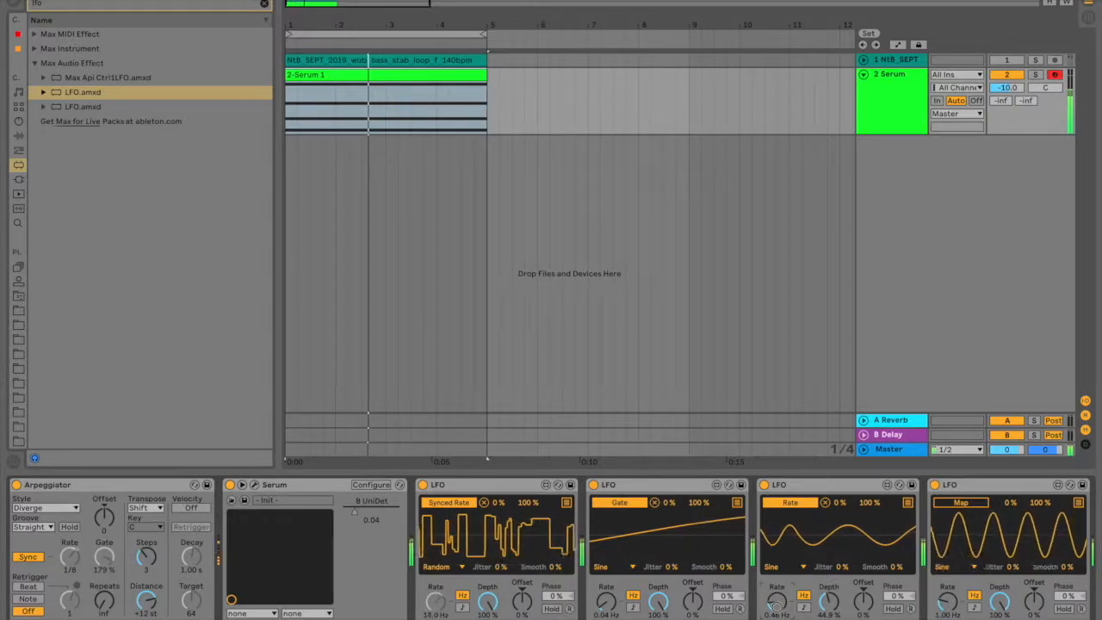
left_click_drag(777, 607, 777, 602)
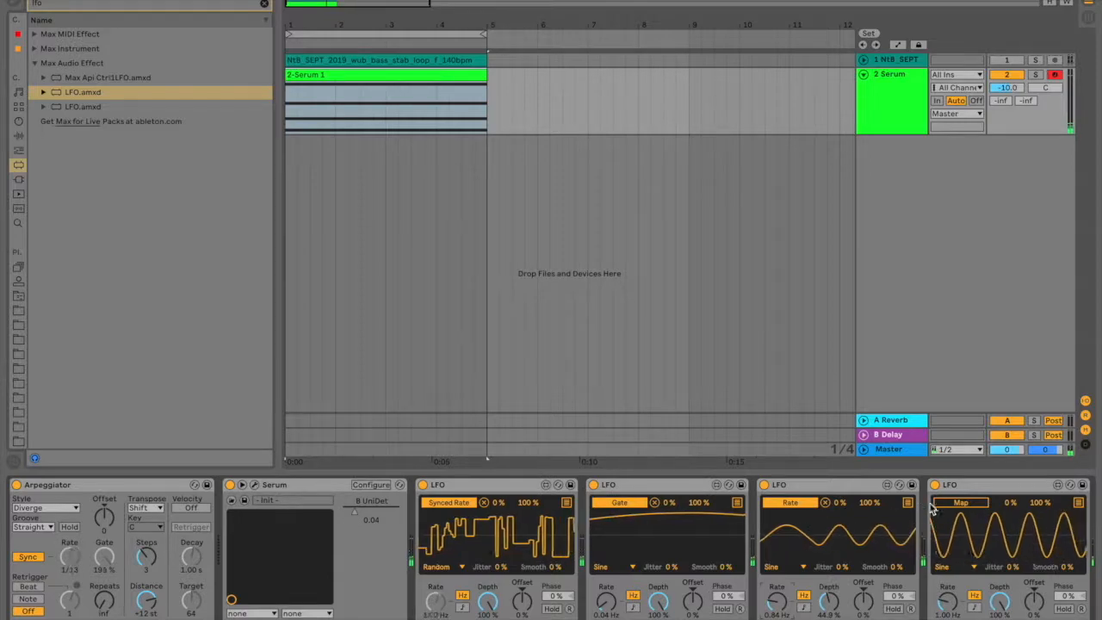
Map the fourth LFO to the second LFO's Rate, with a Depth of 48% and a rate of 0.25 Hz.
left_click(963, 504)
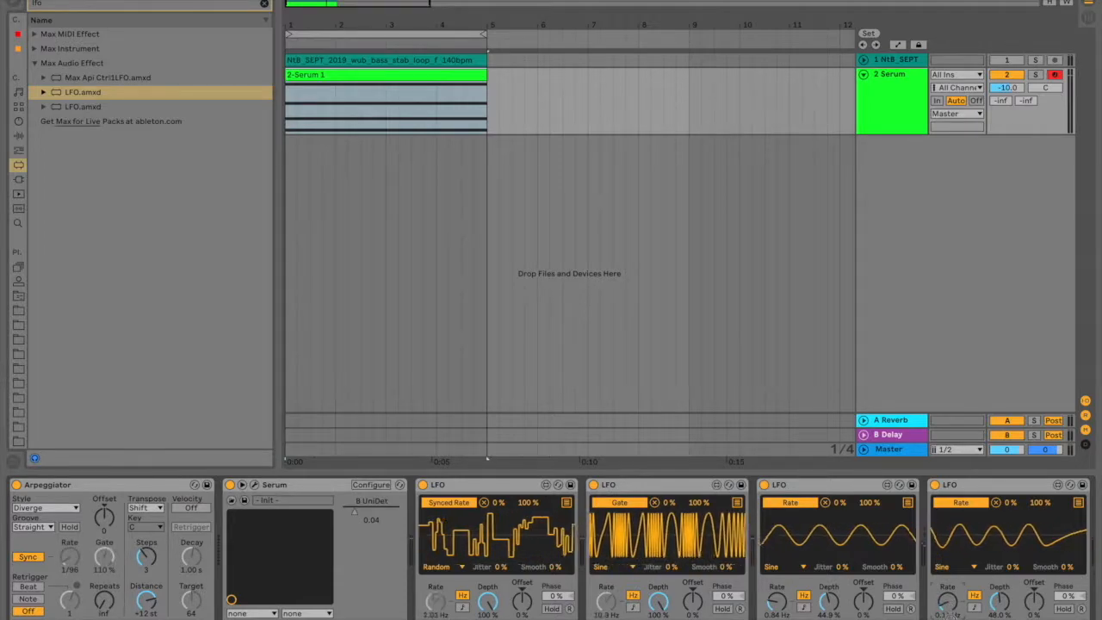
key("space")
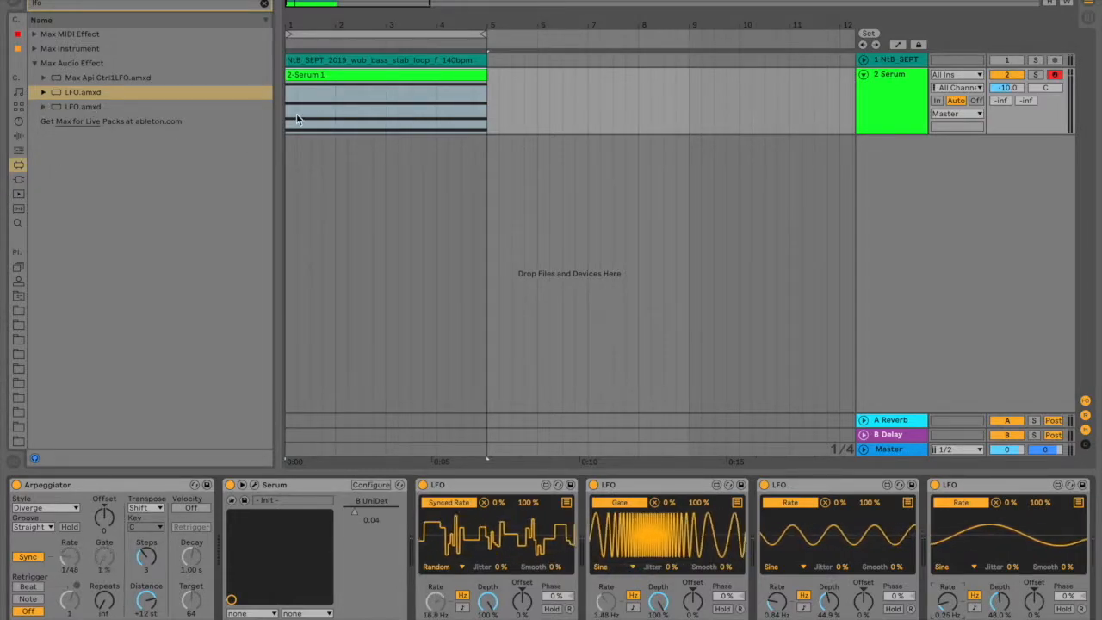
Find the Echo audio effect, add it at the end of the Serum track's chain and unlink its left and right delay times.
left_click_drag(276, 153, 362, 149)
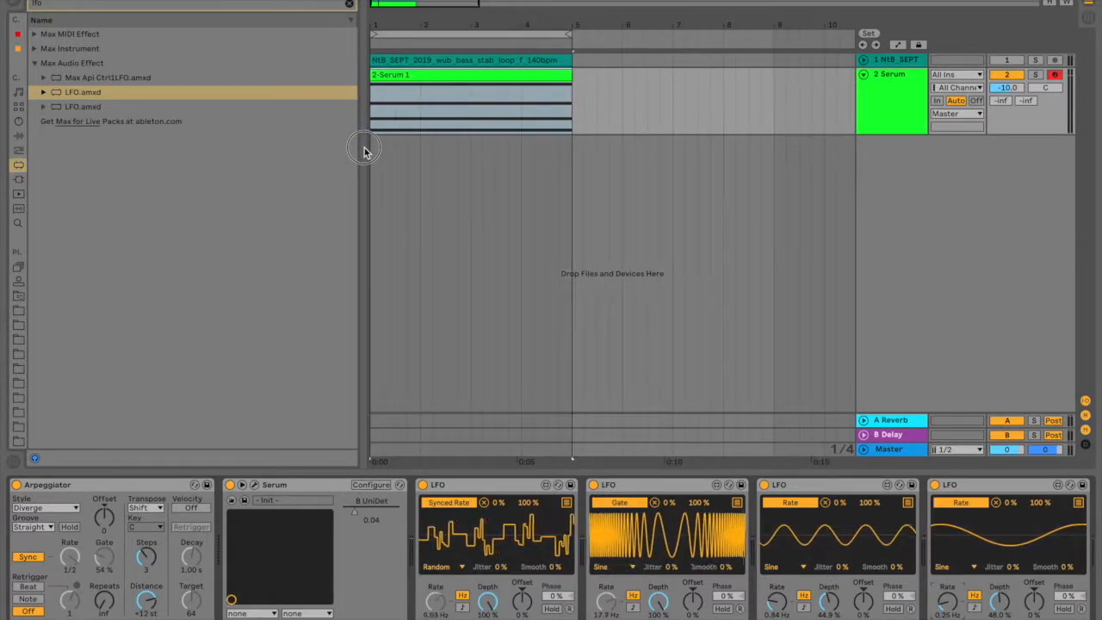
left_click(350, 3)
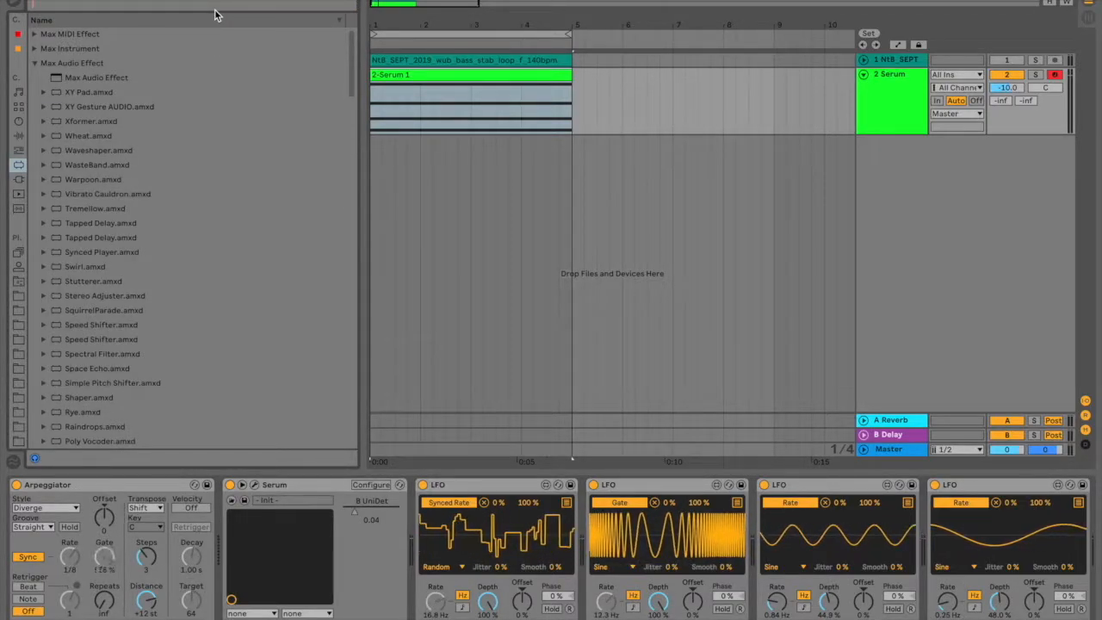
type("ech")
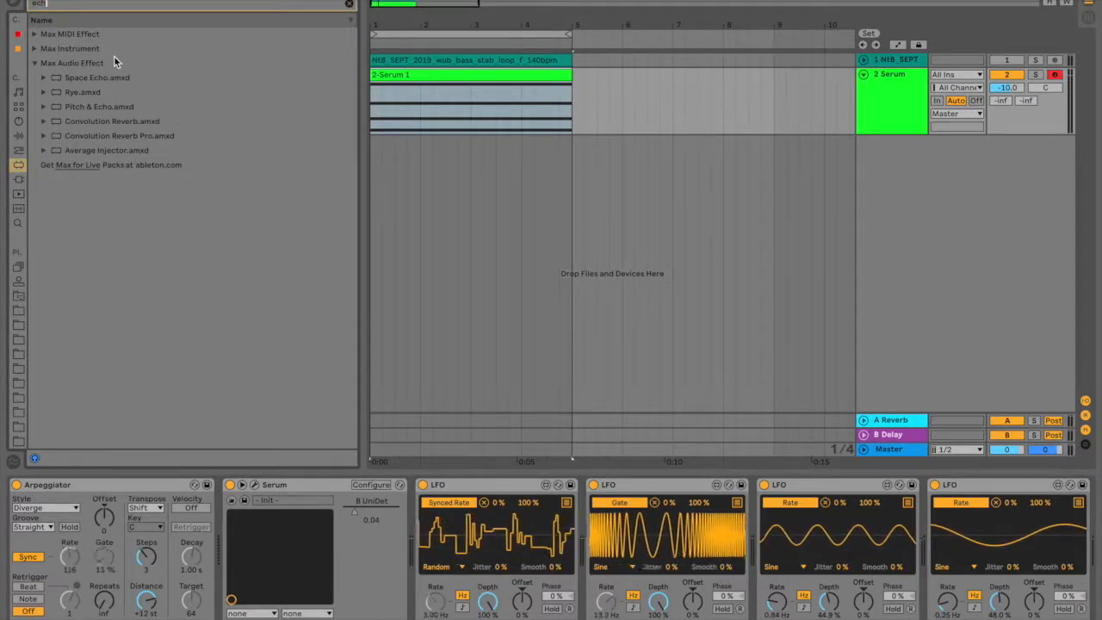
left_click(20, 152)
left_click(18, 136)
left_click(79, 49)
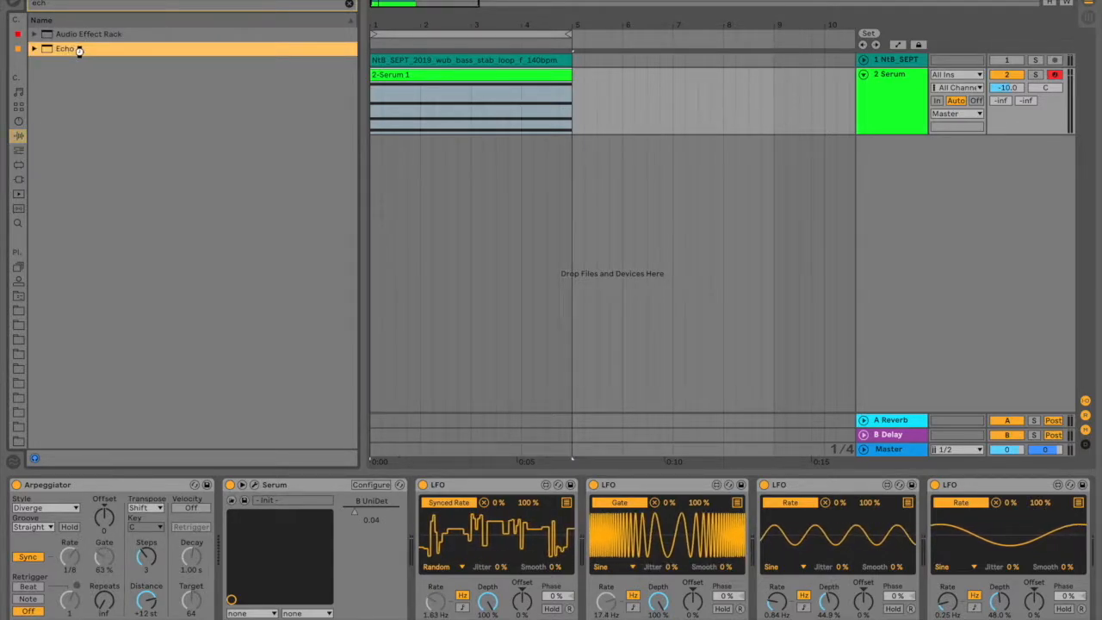
double_click(78, 49)
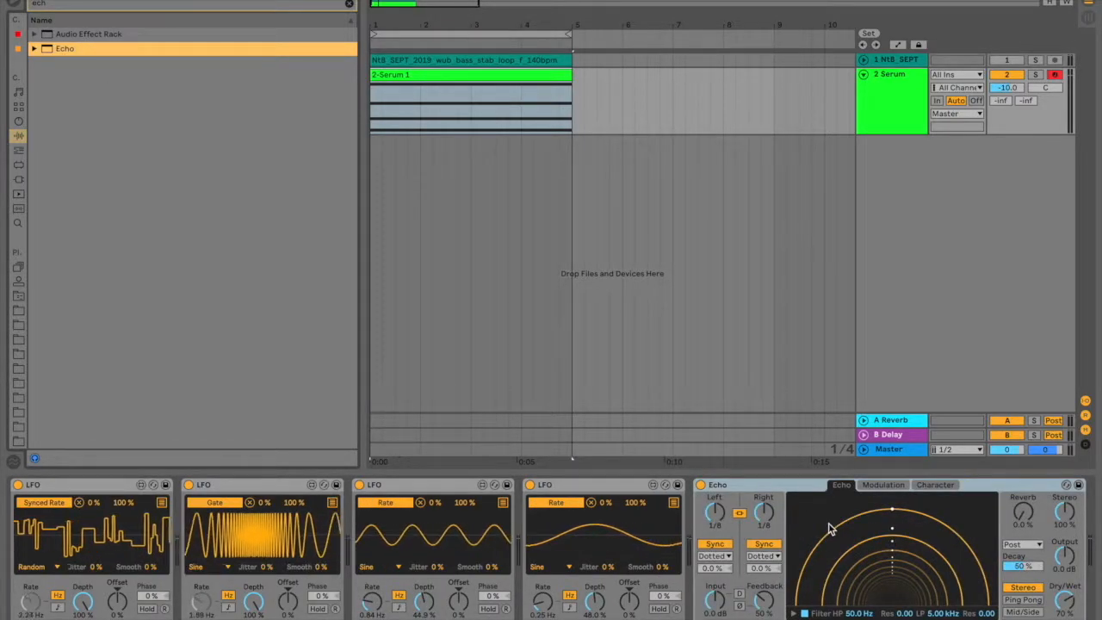
left_click(664, 514)
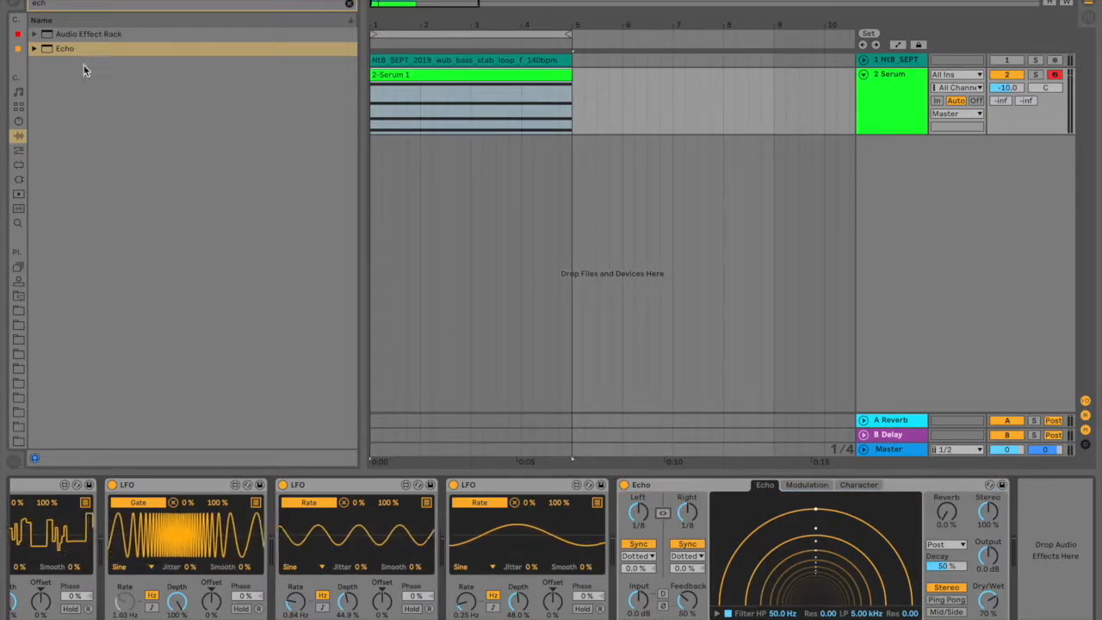
Search the Max audio effects for lfo, and duplicate the fourth LFO twice ahead of Echo.
double_click(43, 5)
type("lfo")
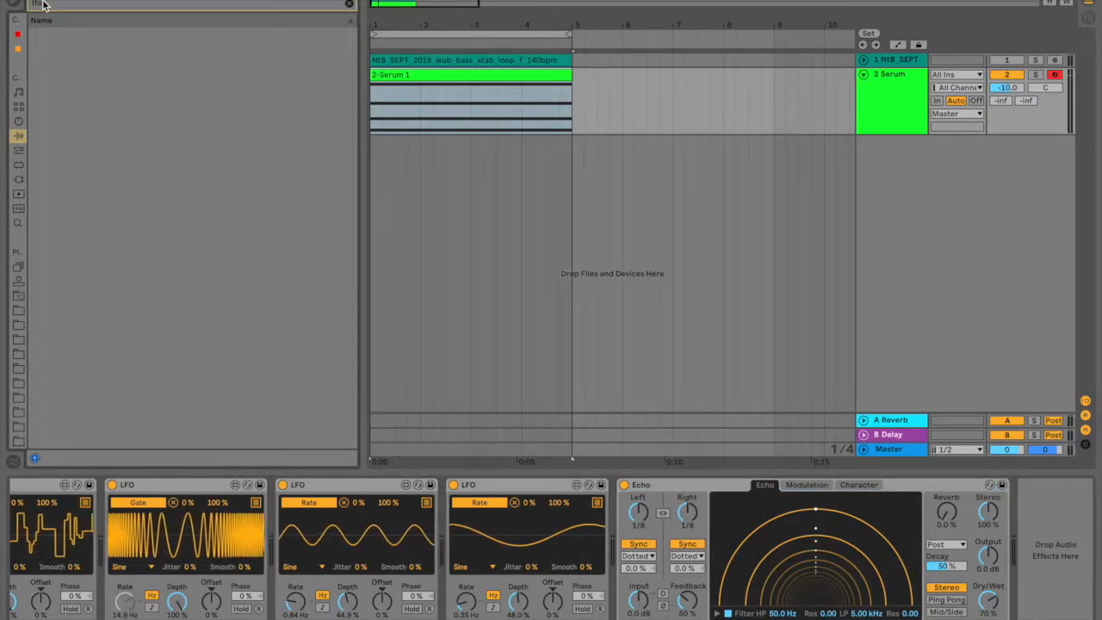
left_click(19, 164)
left_click(543, 495)
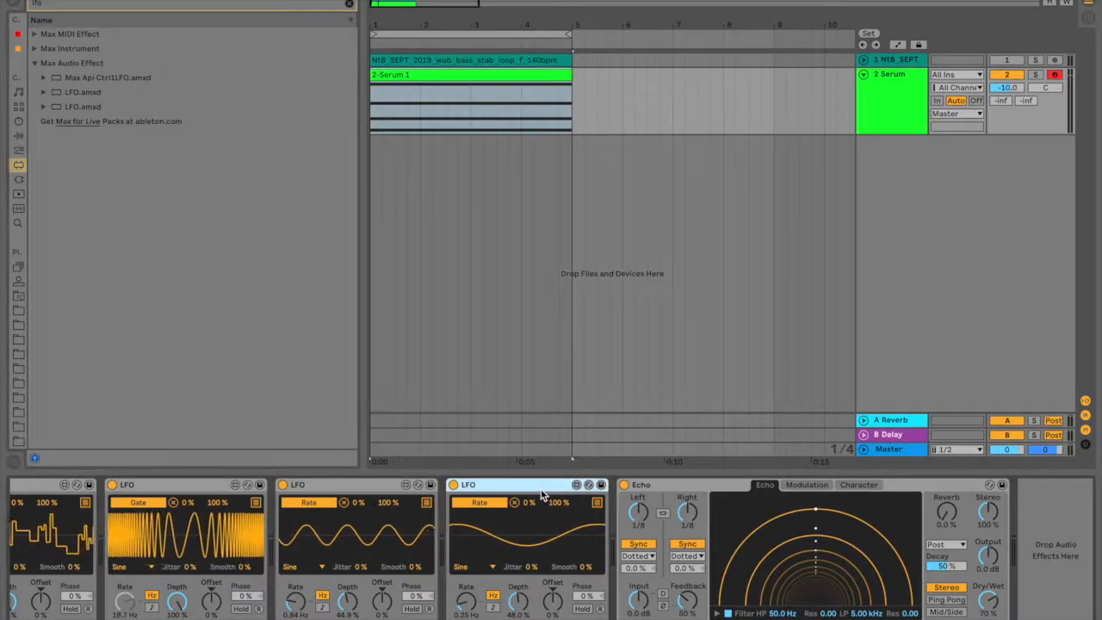
key("ctrl+d")
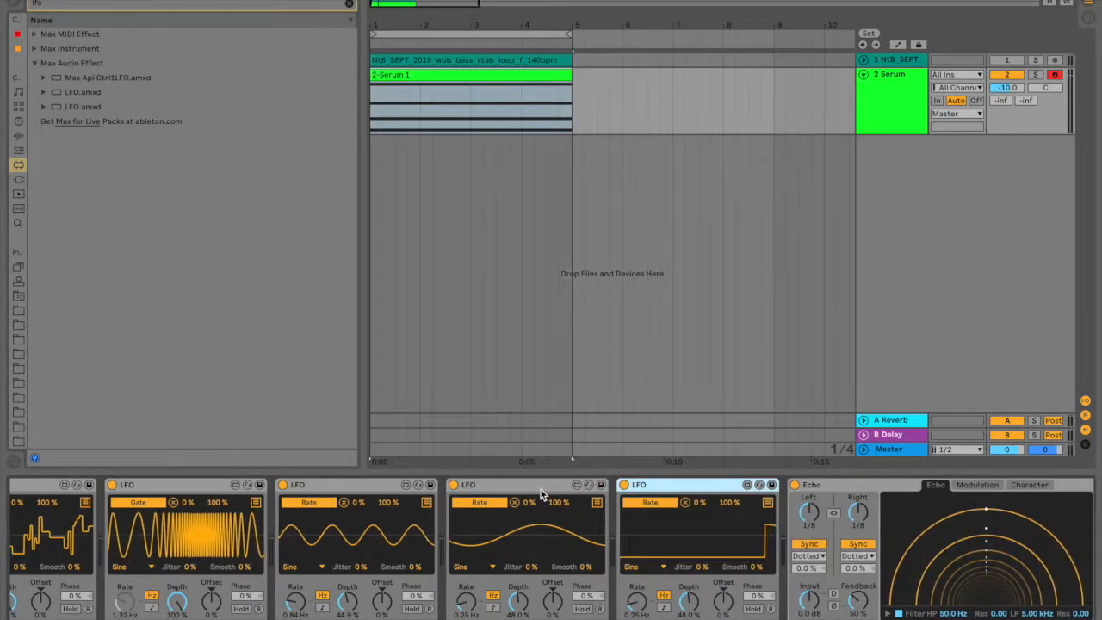
key("ctrl+d")
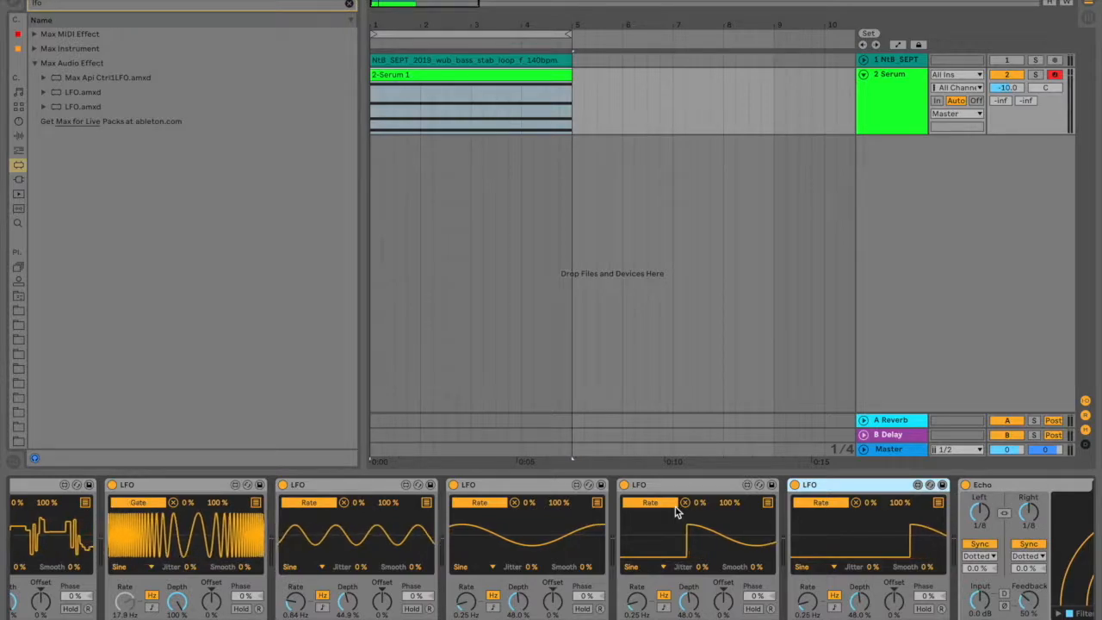
Clear the Rate mappings of the two duplicated LFOs.
scroll(677, 512, "right", 3)
left_click(576, 504)
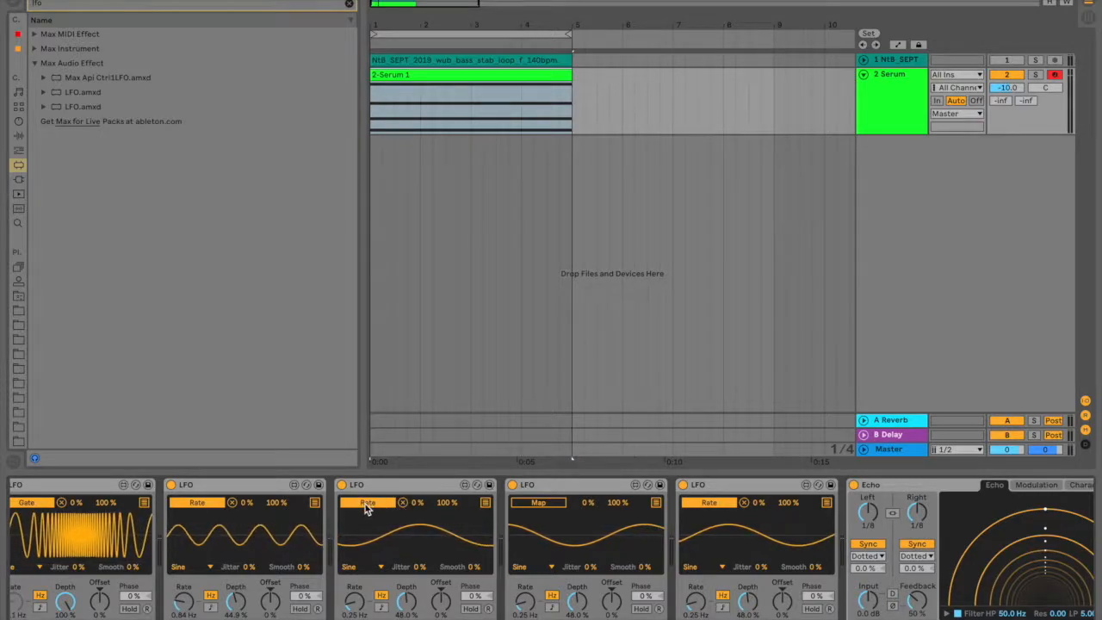
left_click(745, 503)
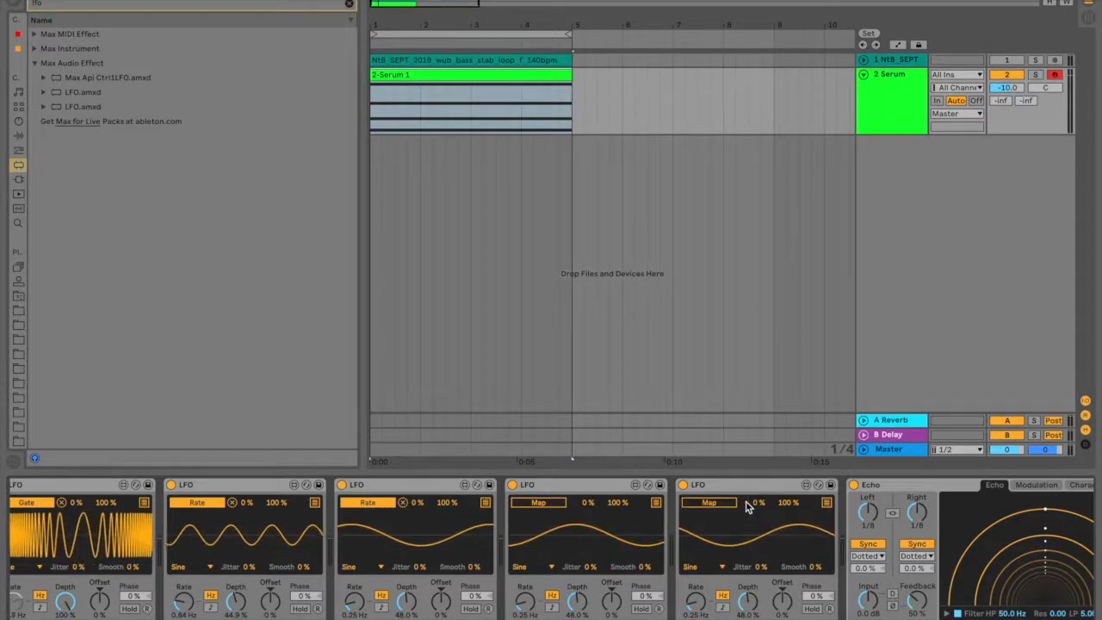
Map the first duplicated LFO to Echo's left delay division and the second to its right delay division.
scroll(698, 505, "right", 2)
scroll(509, 522, "right", 5)
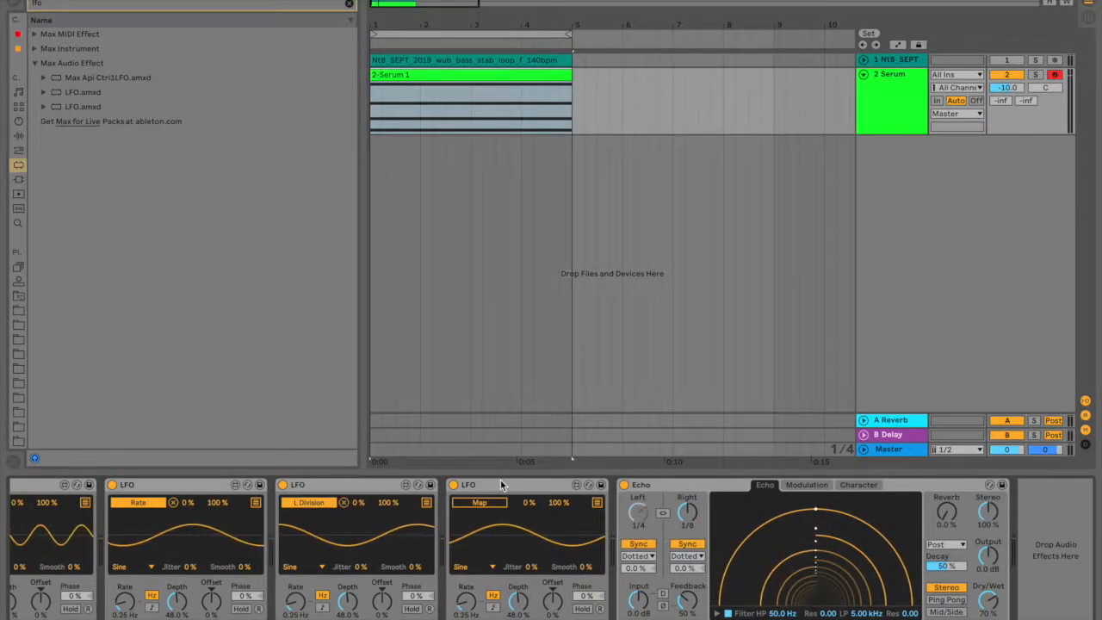
left_click(692, 518)
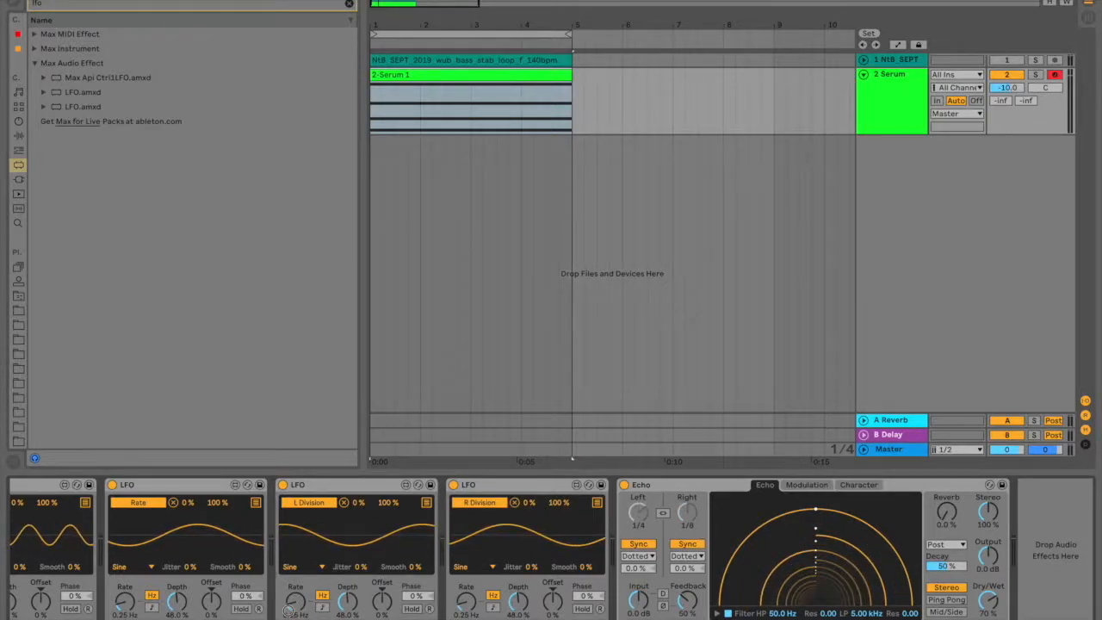
During playback, set the L Division LFO to 0.18 Hz, the R Division LFO to 0.06 Hz, and Echo to 0% Reverb and 71% Dry/Wet.
left_click_drag(466, 610, 466, 589)
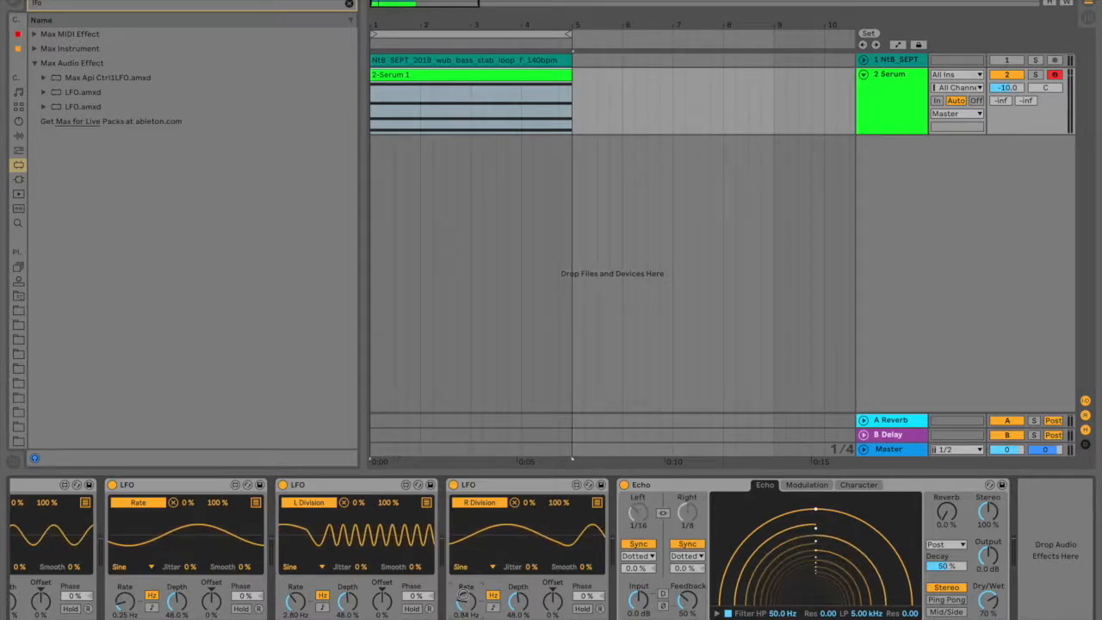
key("space")
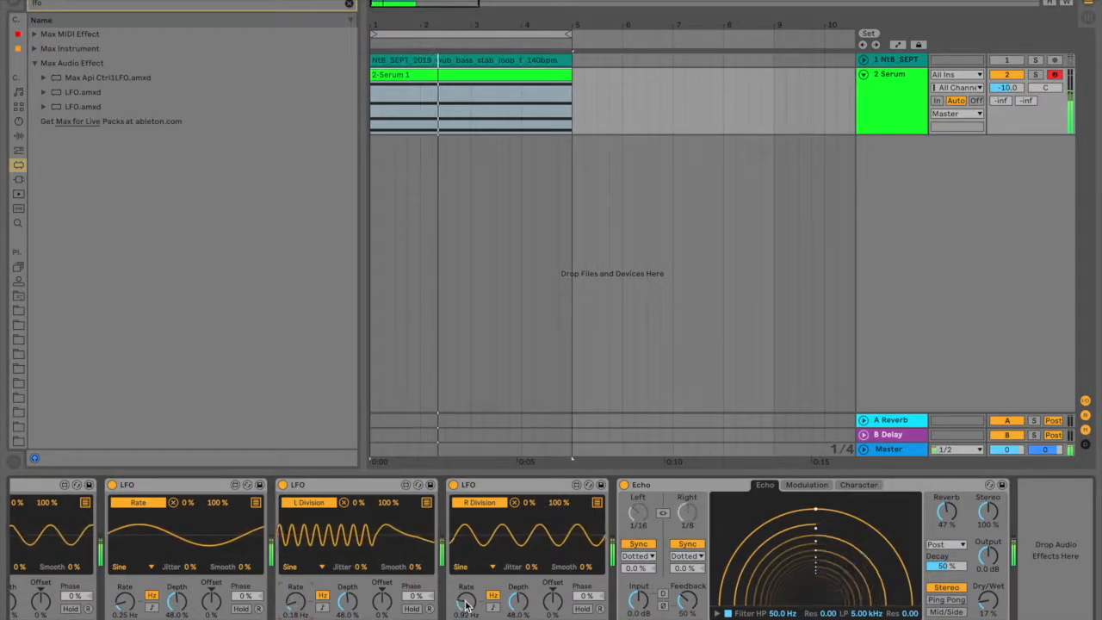
left_click_drag(470, 602, 472, 606)
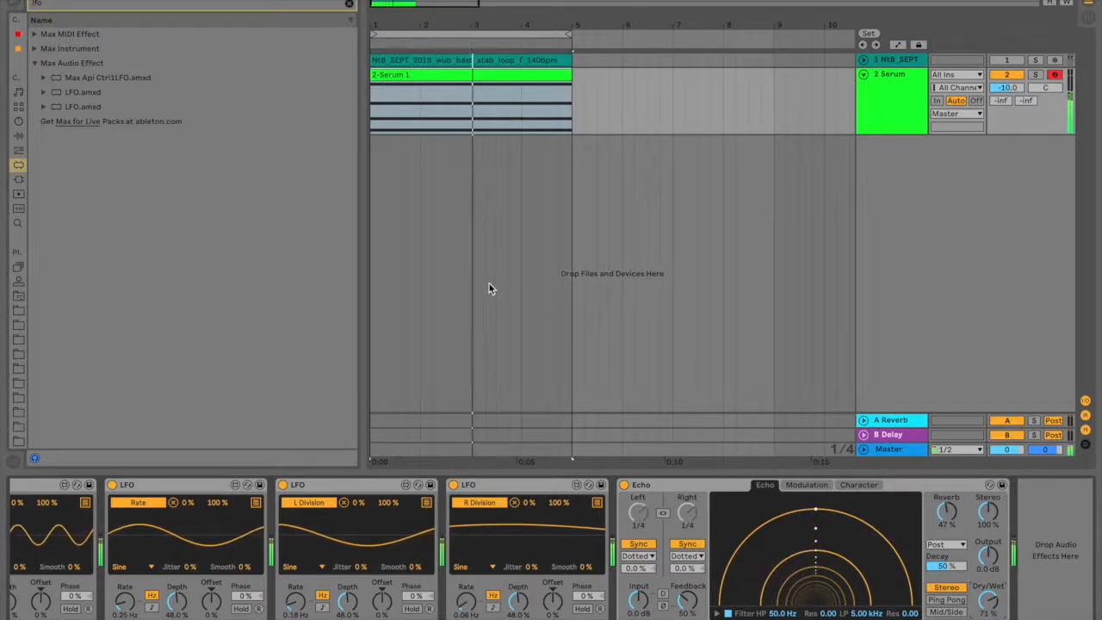
left_click_drag(948, 515, 948, 543)
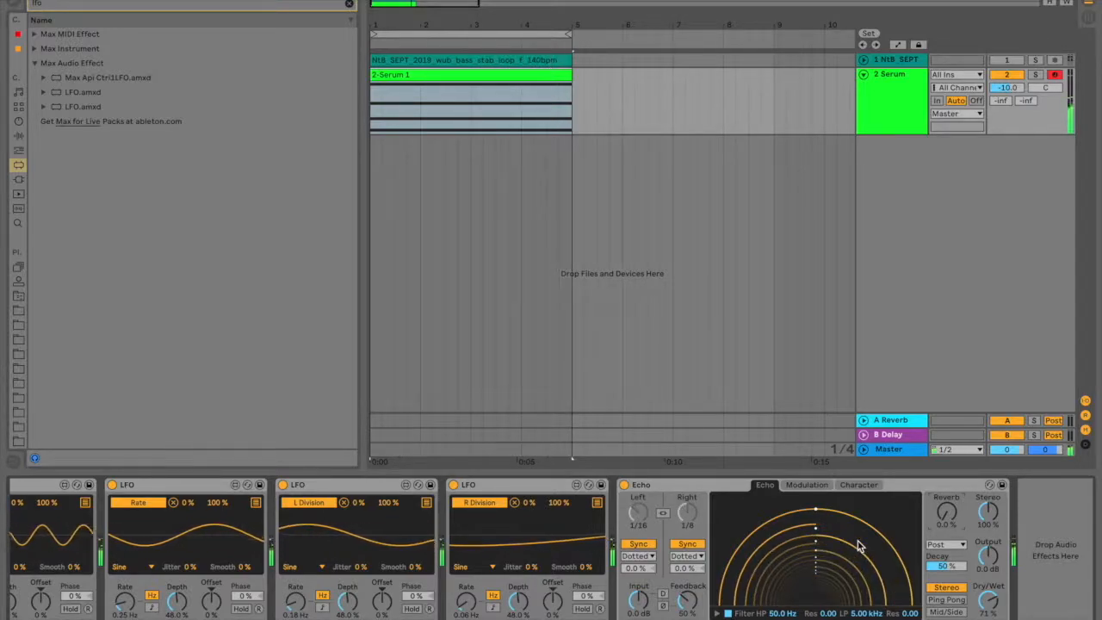
Change the waveform of the L Division and R Division LFOs to Random.
scroll(859, 544, "left", 7)
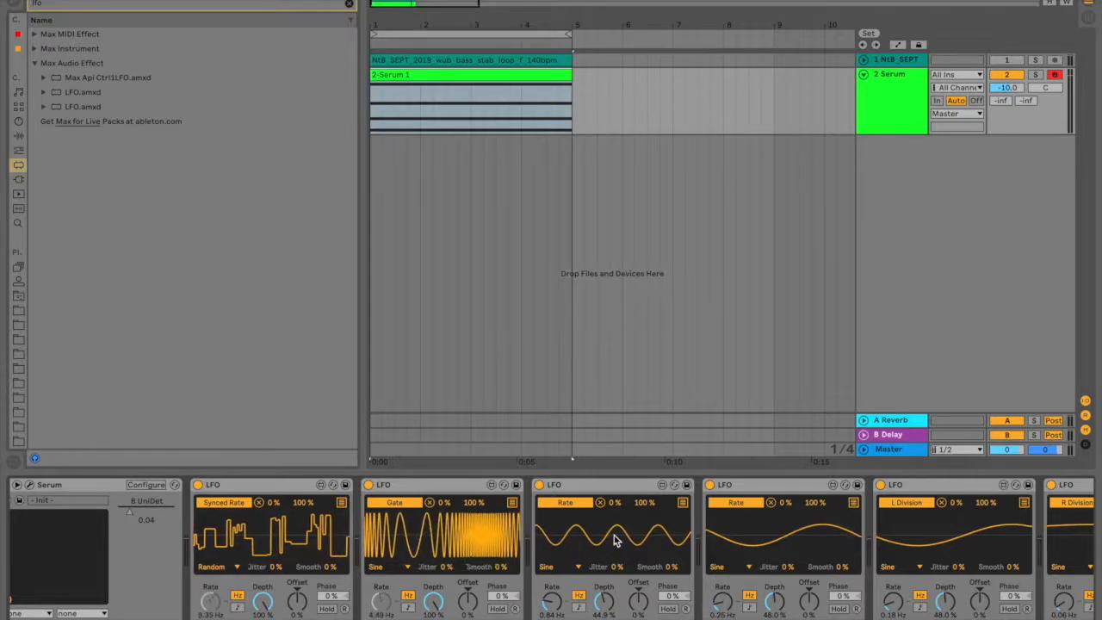
scroll(730, 558, "right", 1)
scroll(691, 576, "right", 1)
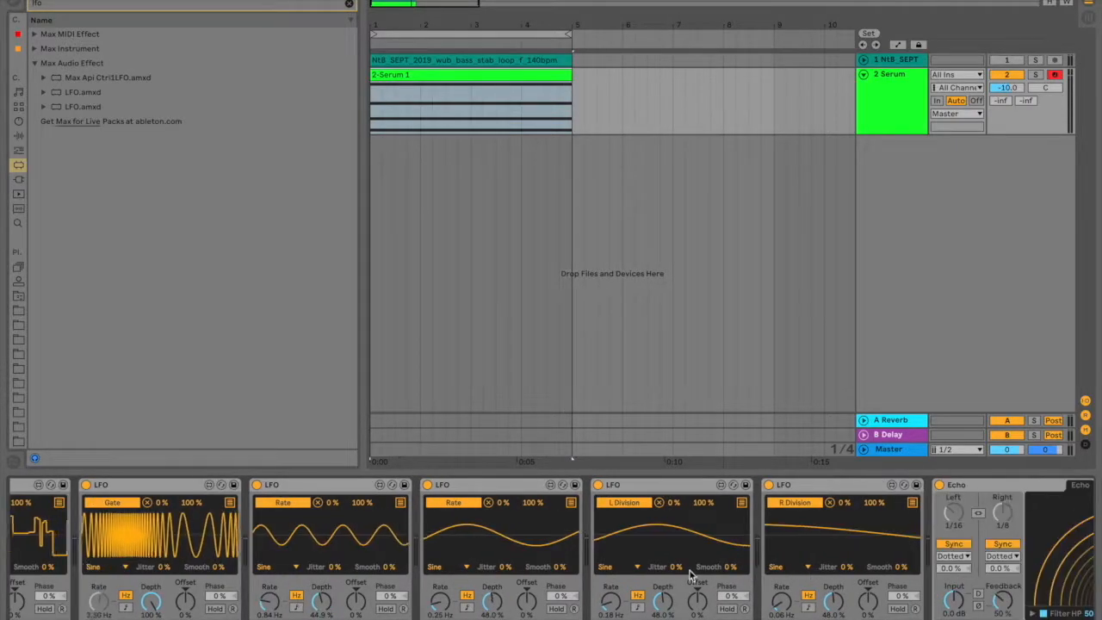
left_click(624, 571)
left_click(615, 525)
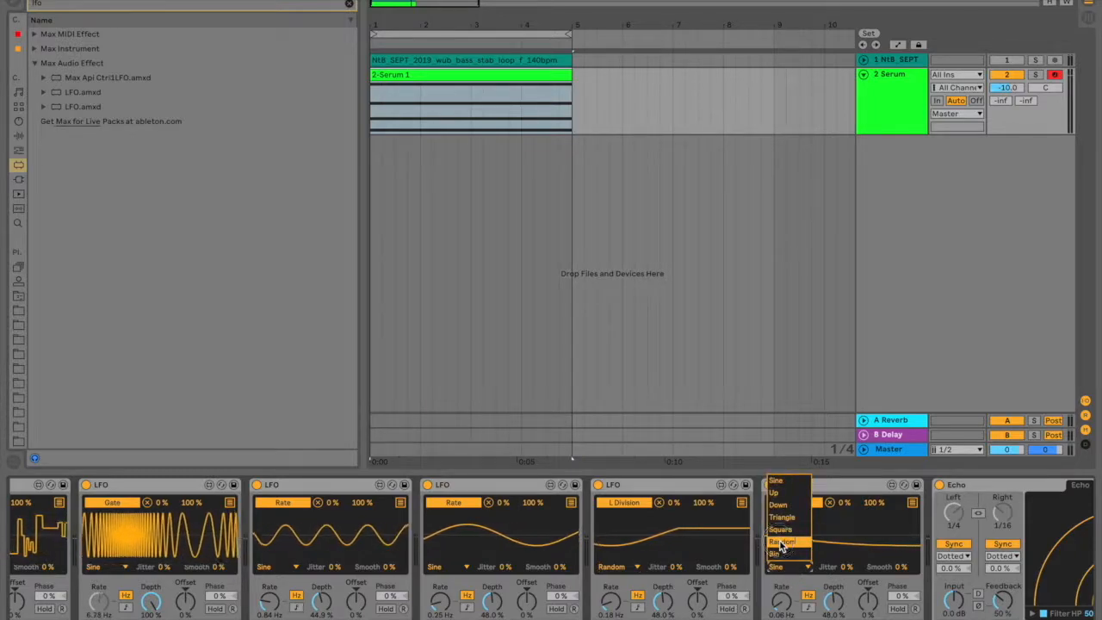
Play the clip and review the randomised echo and the LFO chain from the Arpeggiator to Echo.
scroll(762, 570, "right", 2)
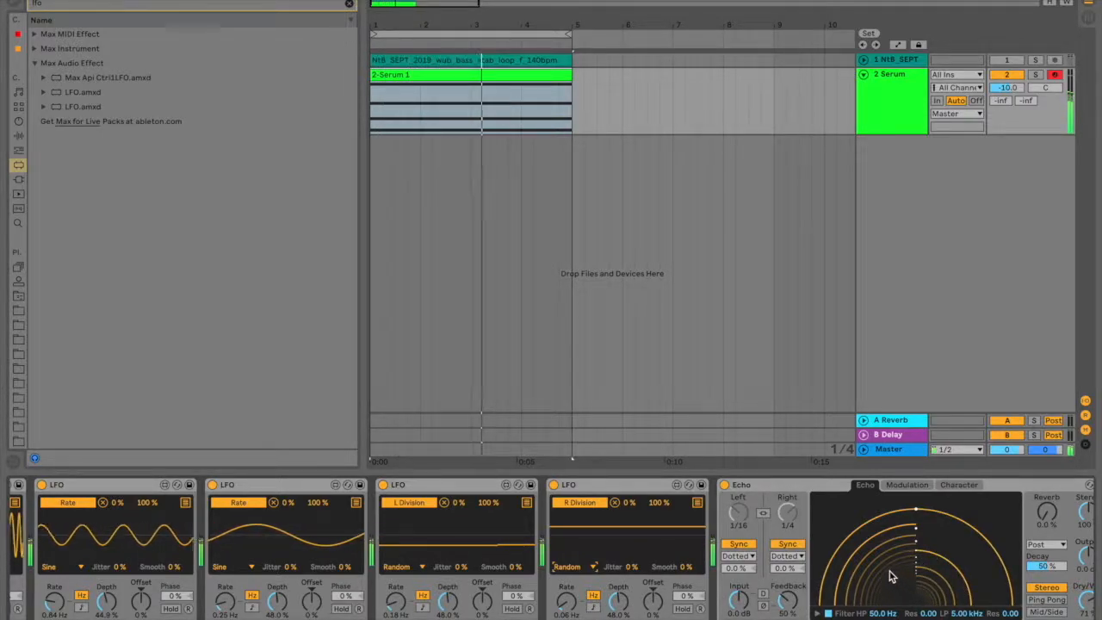
scroll(791, 573, "left", 1)
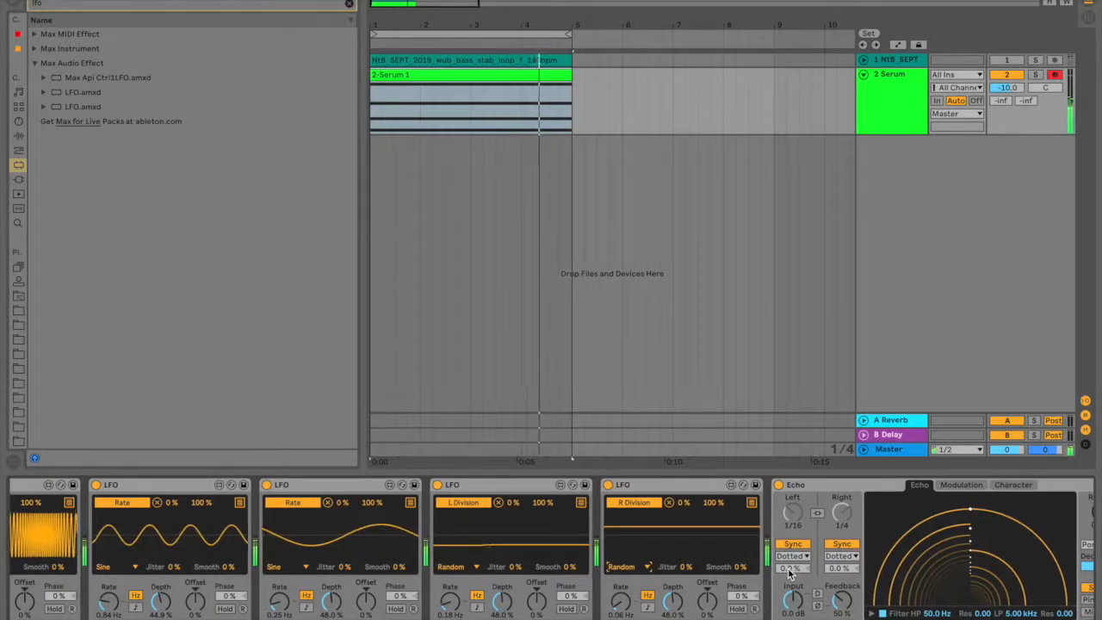
scroll(791, 572, "left", 2)
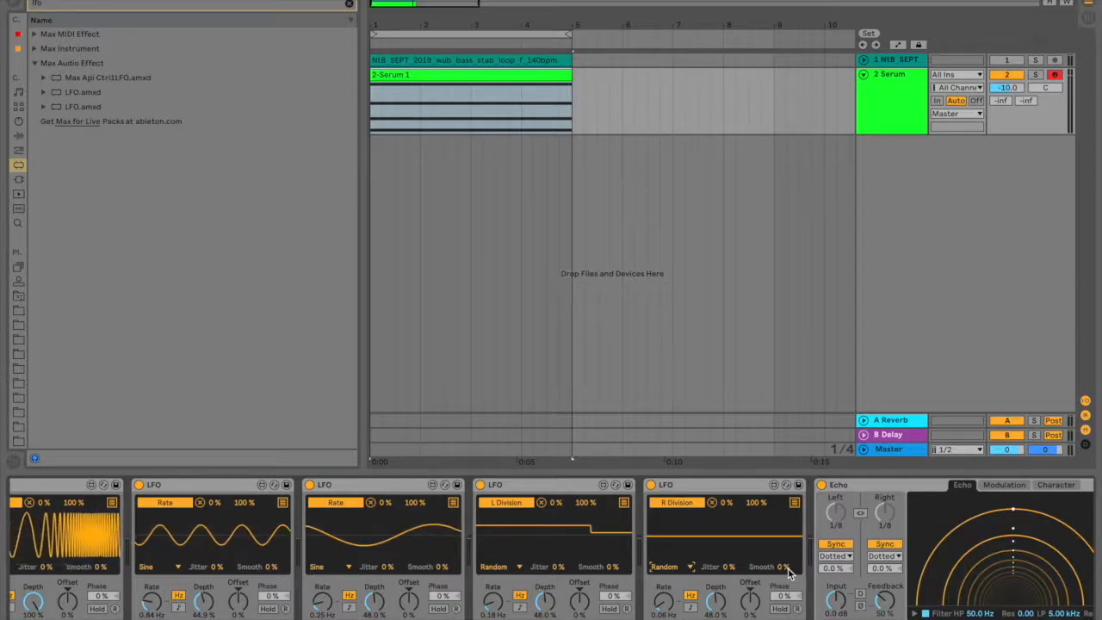
scroll(502, 568, "left", 10)
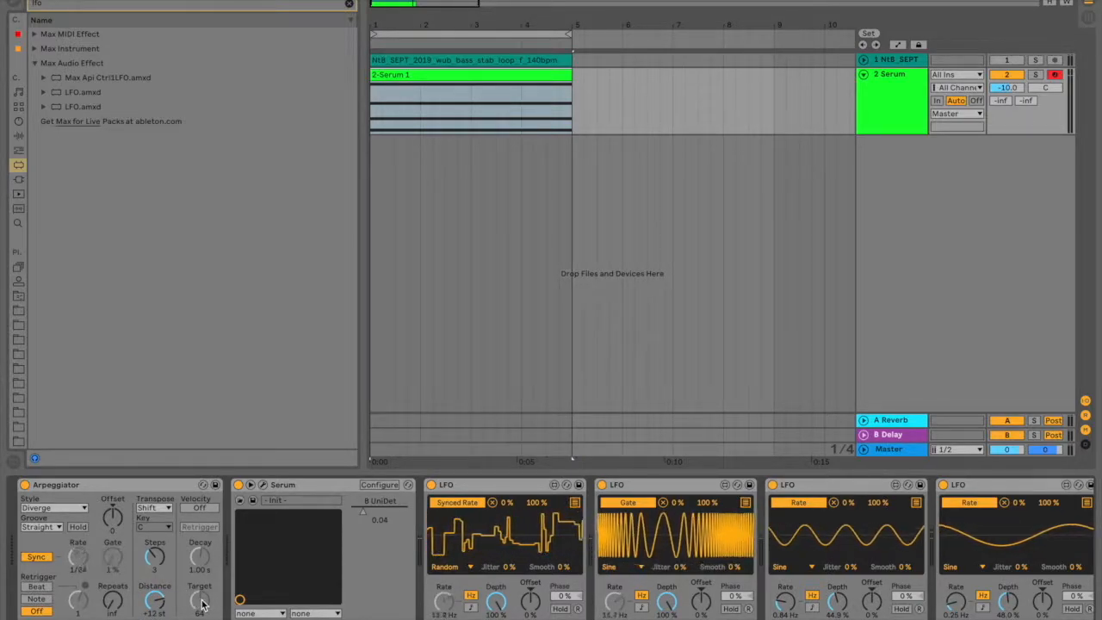
scroll(519, 532, "right", 1)
scroll(517, 528, "right", 10)
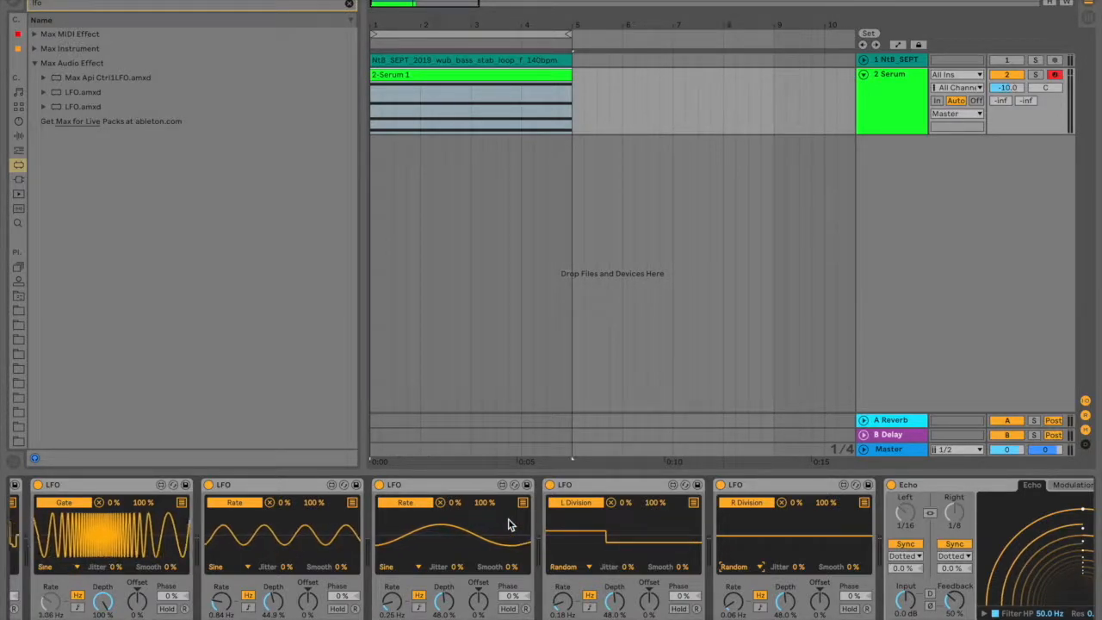
Insert an audio track below the Serum track and set its input to 2-Serum, Post Mixer, with monitoring off.
left_click(529, 99)
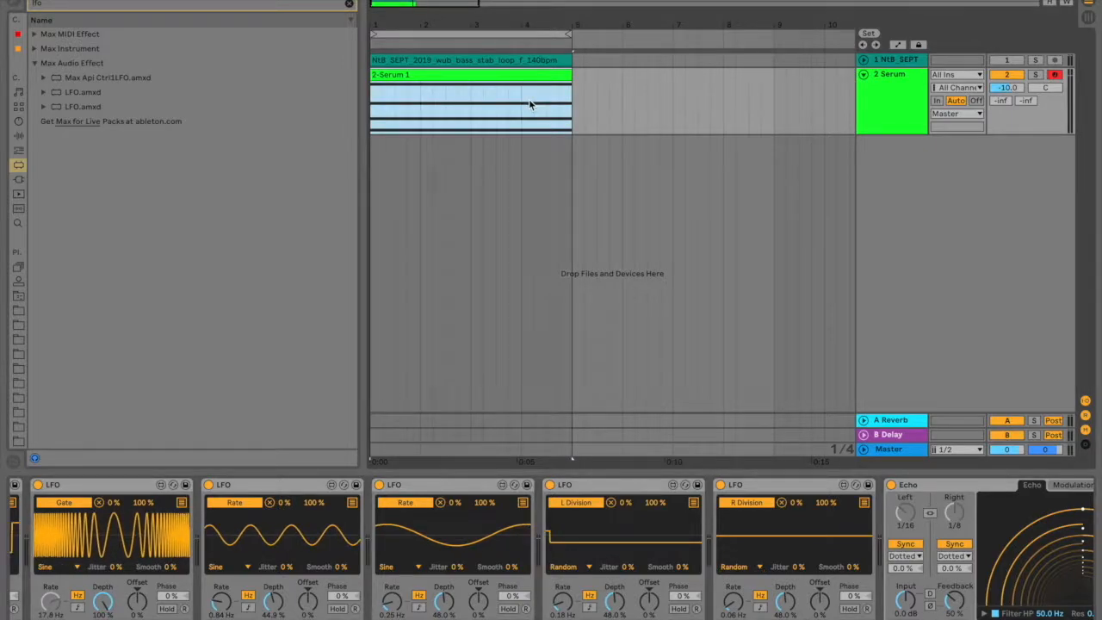
key("ctrl+t")
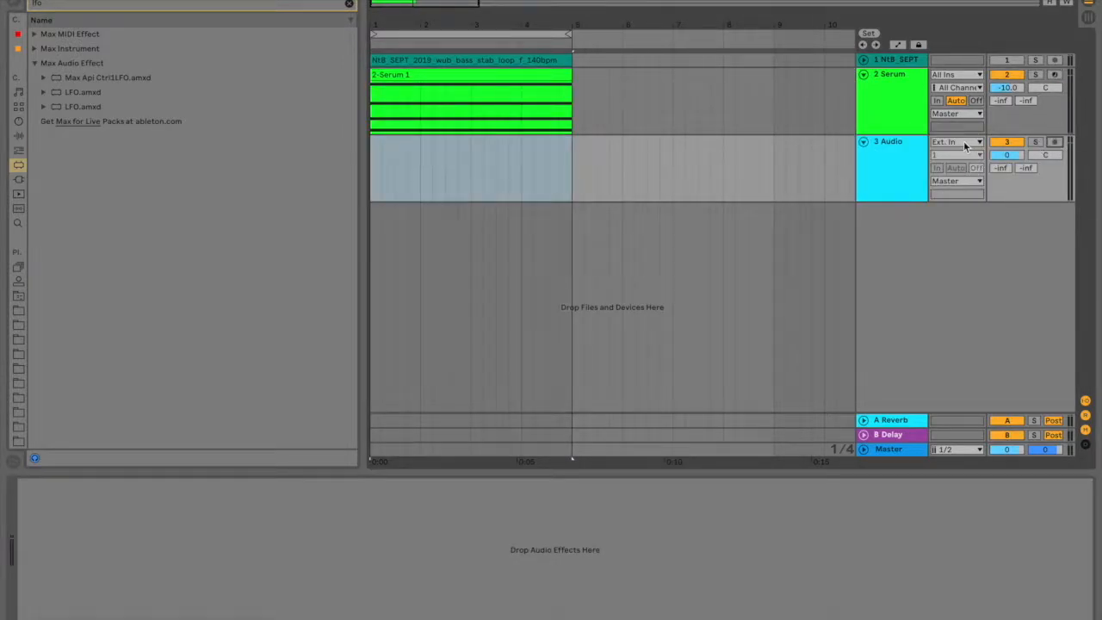
left_click(956, 142)
left_click(956, 218)
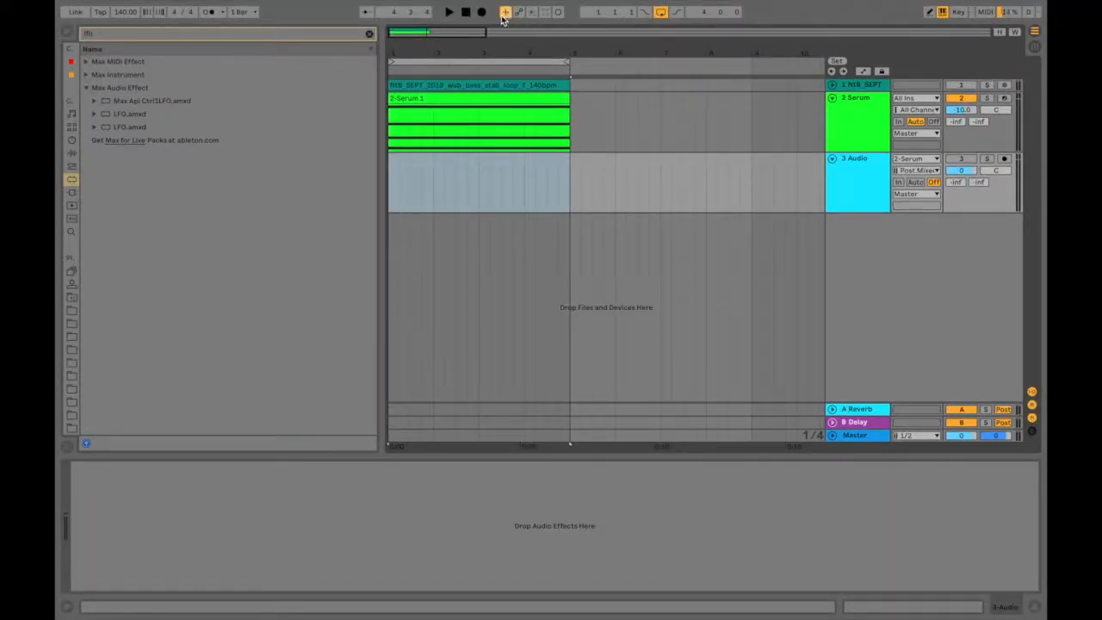
Arm the audio track, record four bars of the Serum output onto it from bar 1, and mute the Serum track.
left_click(394, 187)
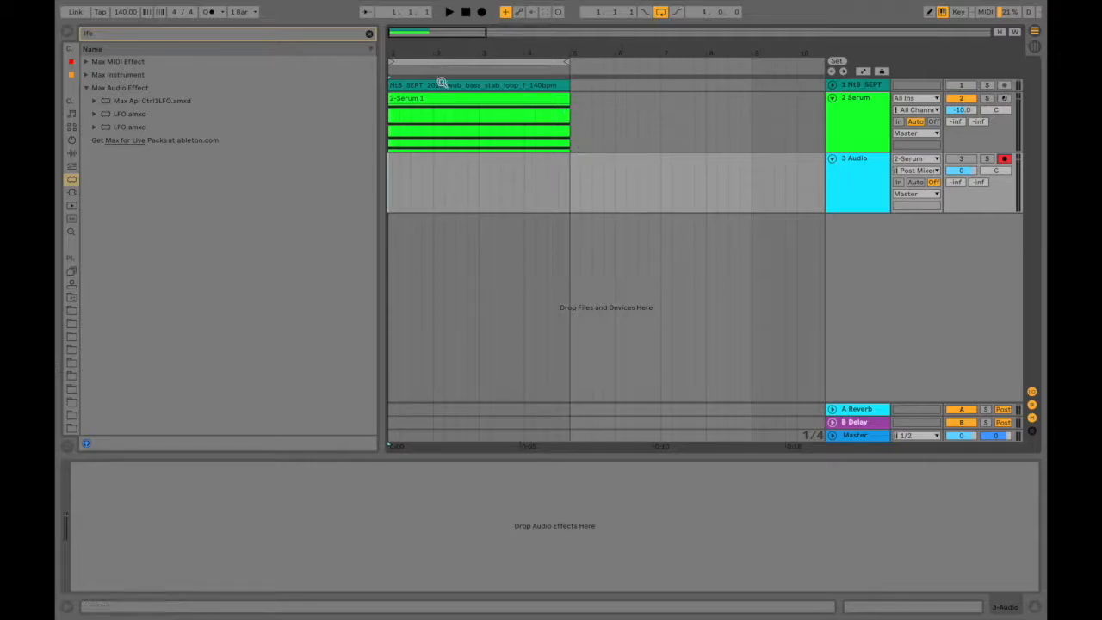
left_click(834, 117)
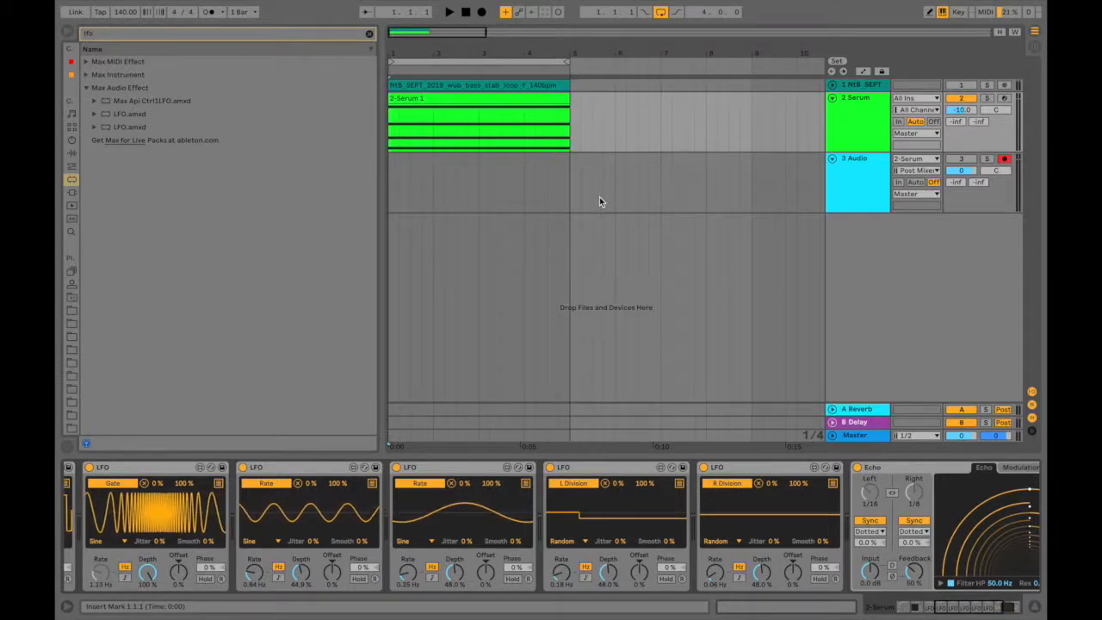
left_click(391, 184)
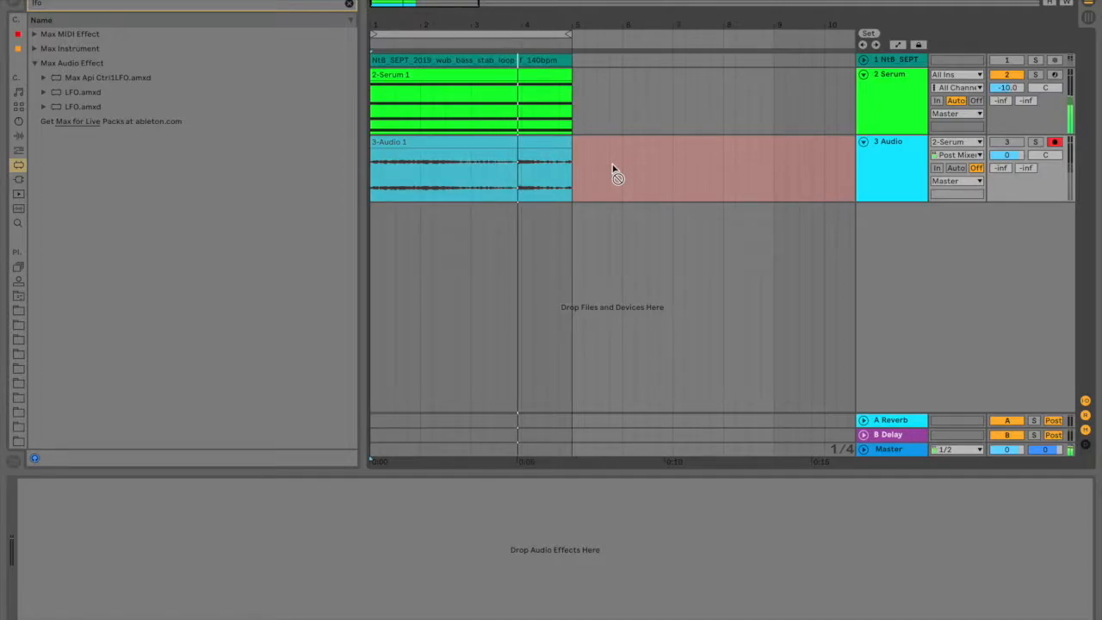
key("space")
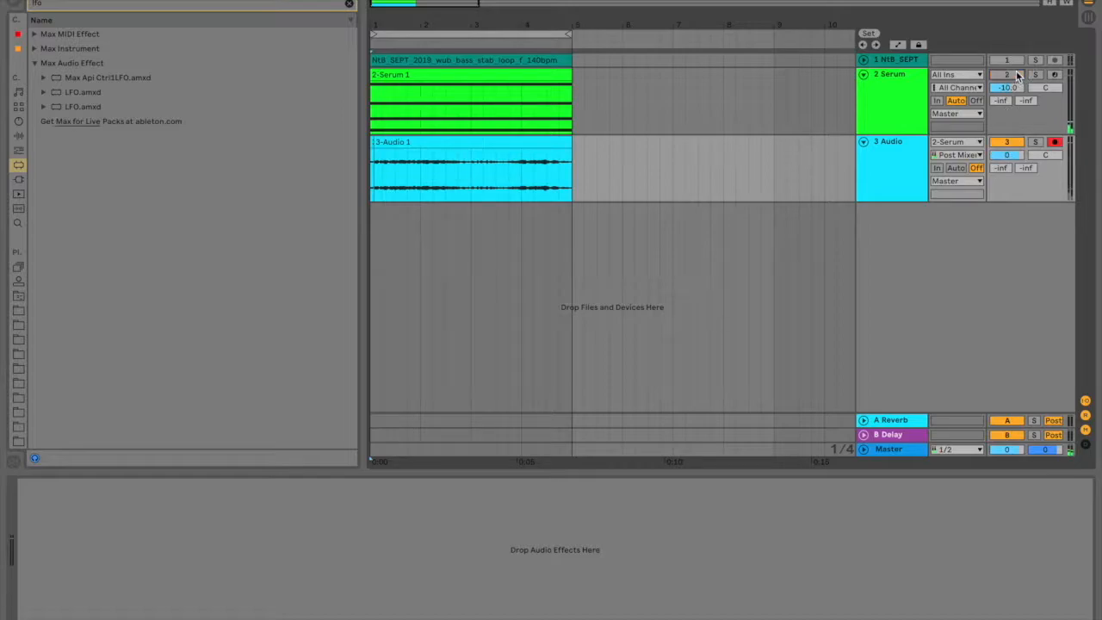
Move the recorded audio clip along its track so that it starts at bar 5, directly after the Serum clip.
left_click(522, 141)
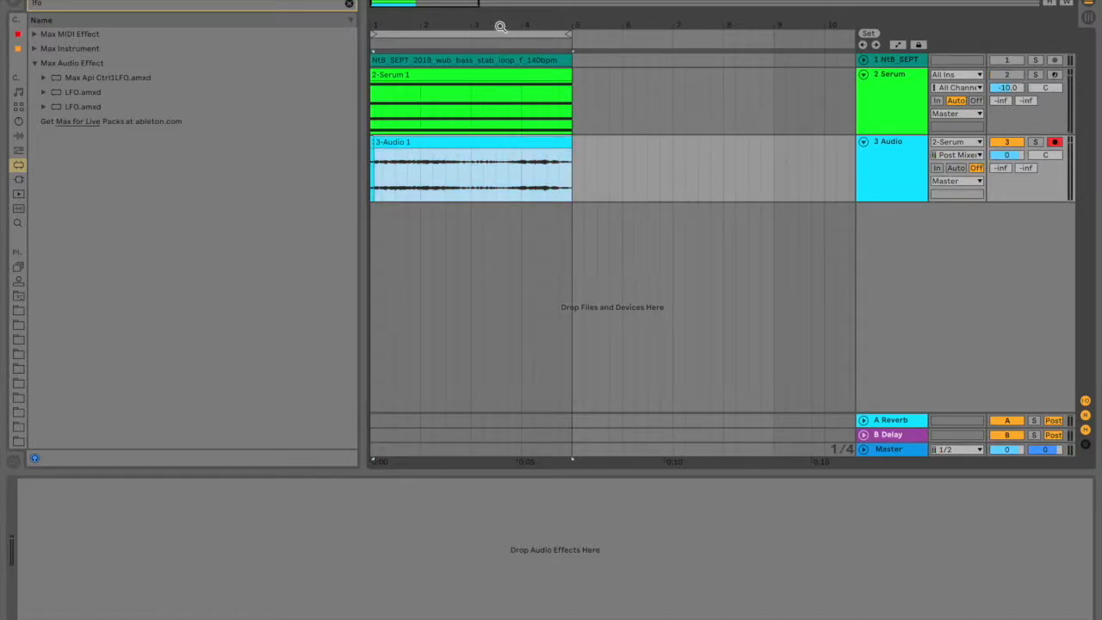
double_click(500, 26)
left_click_drag(388, 145, 524, 137)
left_click_drag(415, 143, 403, 147)
left_click_drag(532, 144, 438, 175)
Duplicate a two-bar section of the recorded audio clip eight times, filling the audio track from bar 9 to bar 25.
left_click(435, 181)
key("ctrl+d")
key("ctrl+d")
key("ctrl+d")
key("ctrl+d")
key("ctrl+d")
key("ctrl+d")
key("ctrl+d")
key("ctrl+d")
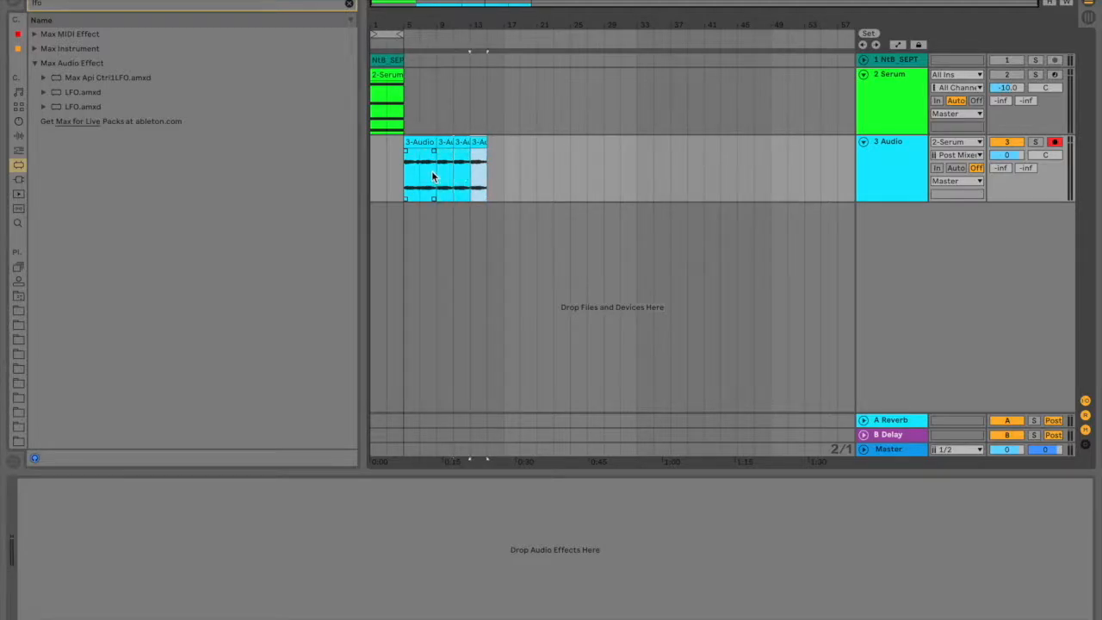
Play the duplicated audio clips from bar 9 to hear the recorded section repeat.
left_click(436, 178)
key("space")
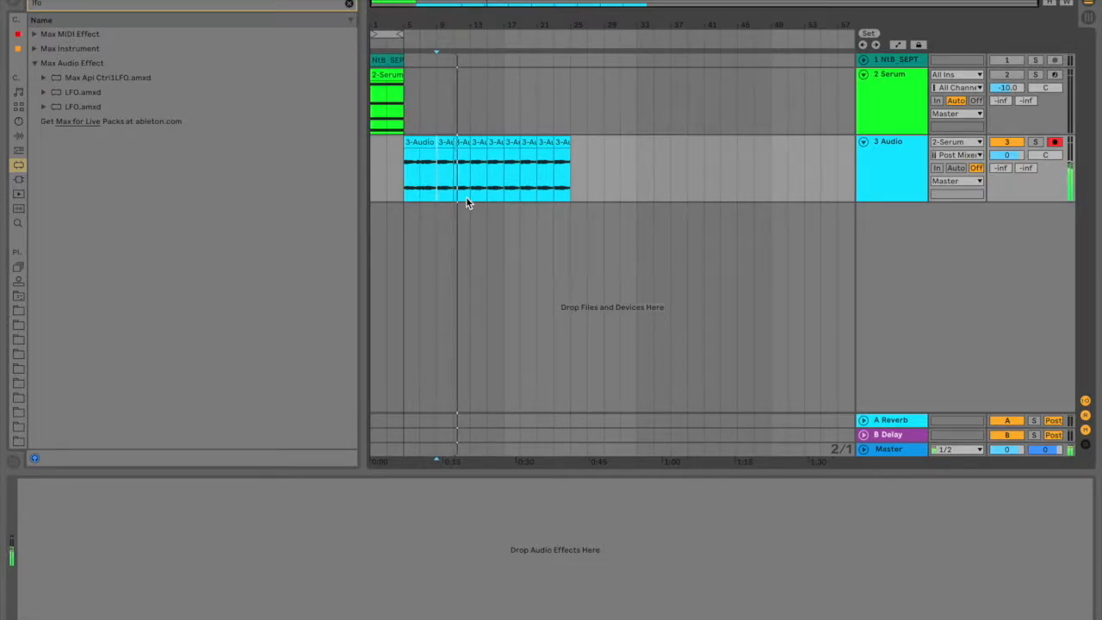
key("space")
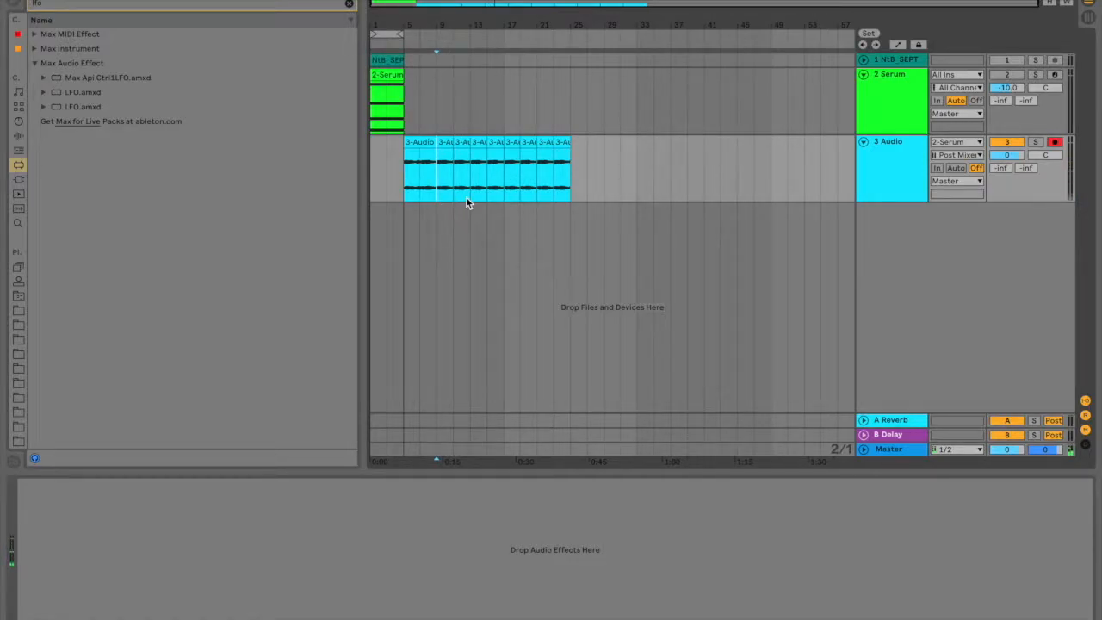
key("space")
Show the Serum track's device chain and review its LFOs back towards the one controlling Synced Rate.
left_click(376, 119)
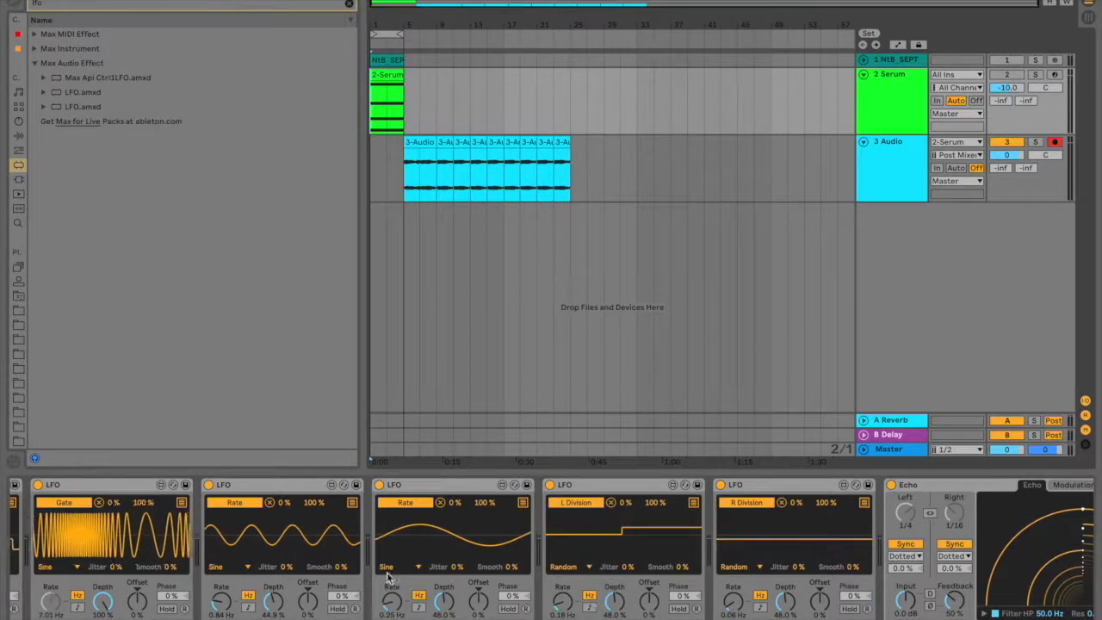
scroll(257, 594, "left", 3)
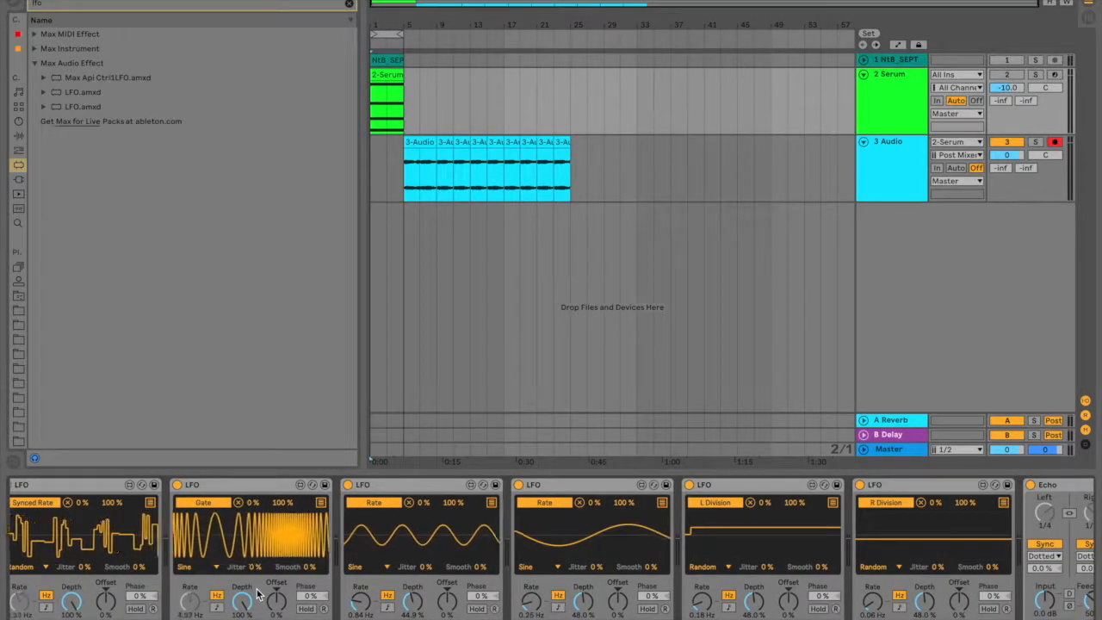